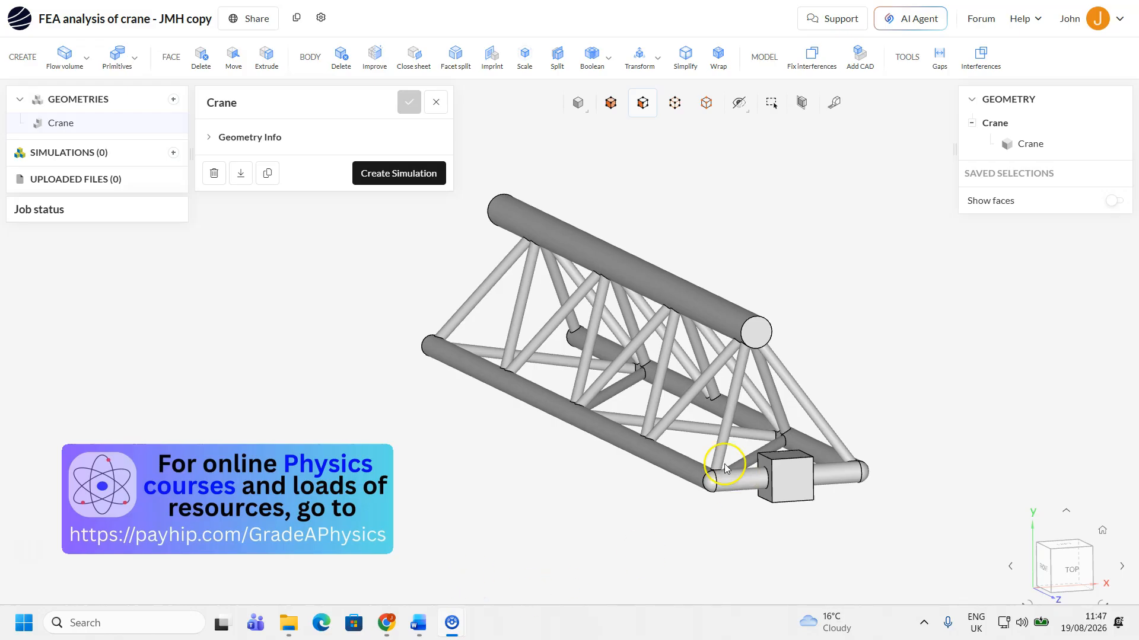
Orbit and zoom around the crane truss geometry to inspect its shape from different angles
{"action": "mouse_move", "coordinate": [635, 483]}
{"action": "left_mouse_down"}
{"action": "mouse_move", "coordinate": [656, 492]}
{"action": "mouse_move", "coordinate": [637, 495]}
{"action": "mouse_move", "coordinate": [632, 473]}
{"action": "mouse_move", "coordinate": [642, 473]}
{"action": "mouse_move", "coordinate": [630, 490]}
{"action": "mouse_move", "coordinate": [646, 474]}
{"action": "mouse_move", "coordinate": [643, 486]}
{"action": "left_mouse_up"}
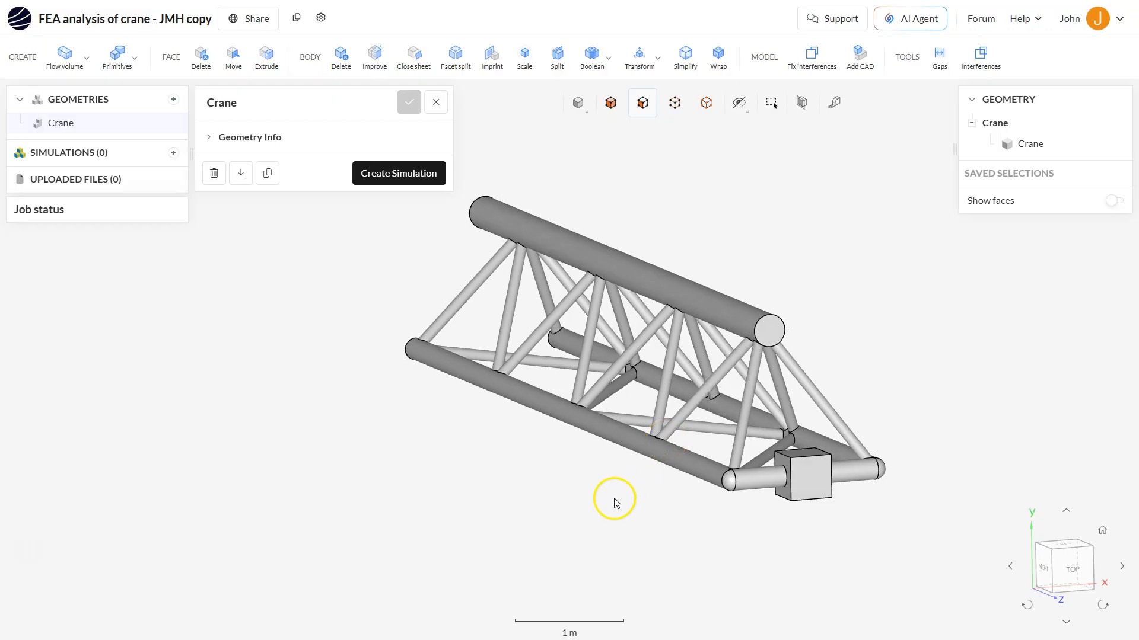
{"action": "mouse_move", "coordinate": [598, 490]}
{"action": "left_mouse_down"}
{"action": "mouse_move", "coordinate": [564, 482]}
{"action": "mouse_move", "coordinate": [623, 478]}
{"action": "mouse_move", "coordinate": [613, 495]}
{"action": "mouse_move", "coordinate": [592, 490]}
{"action": "left_mouse_up"}
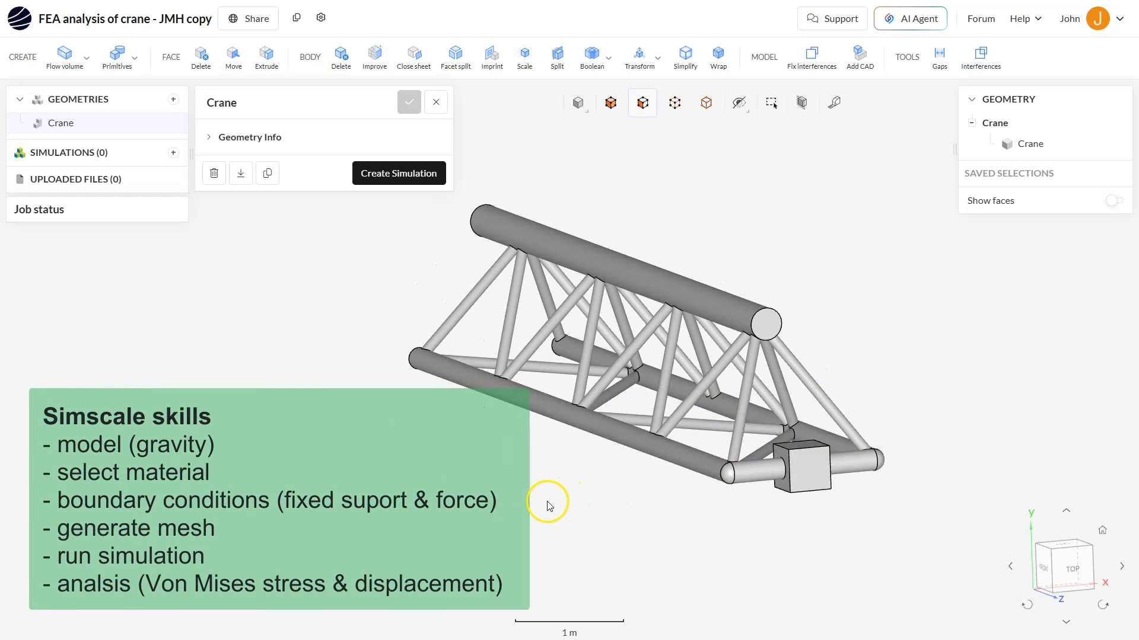
{"action": "mouse_move", "coordinate": [504, 501]}
{"action": "left_mouse_down"}
{"action": "mouse_move", "coordinate": [521, 485]}
{"action": "mouse_move", "coordinate": [513, 501]}
{"action": "left_mouse_up"}
{"action": "mouse_move", "coordinate": [579, 432]}
{"action": "right_mouse_down"}
{"action": "mouse_move", "coordinate": [611, 389]}
{"action": "mouse_move", "coordinate": [568, 429]}
{"action": "right_mouse_up"}
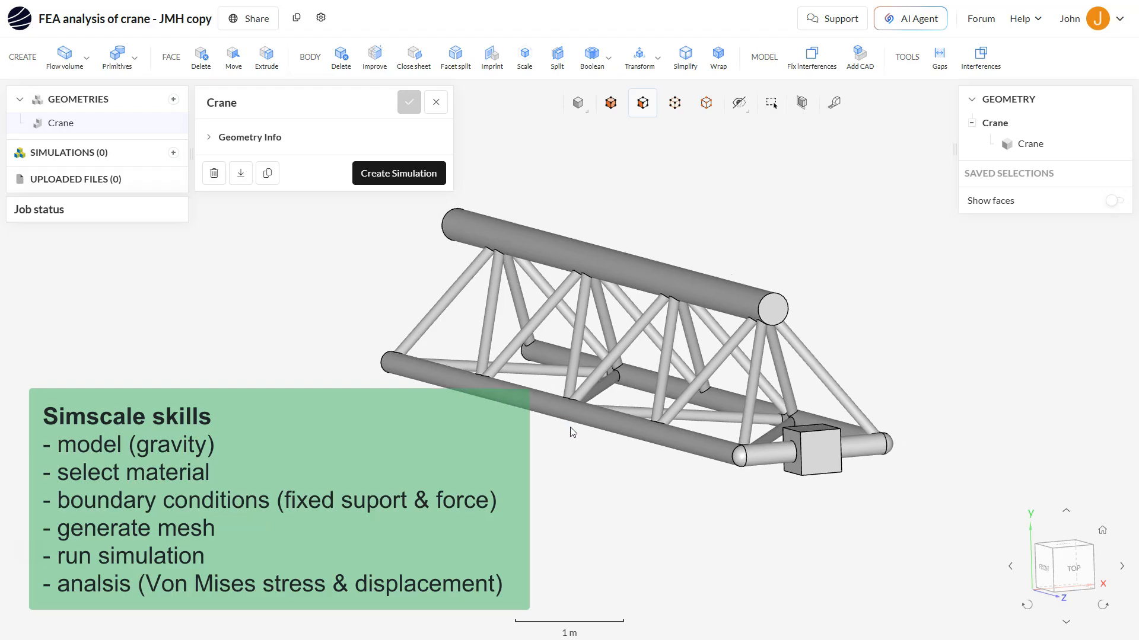
{"action": "mouse_move", "coordinate": [582, 473]}
{"action": "left_mouse_down"}
{"action": "mouse_move", "coordinate": [594, 483]}
{"action": "mouse_move", "coordinate": [569, 491]}
{"action": "mouse_move", "coordinate": [601, 469]}
{"action": "mouse_move", "coordinate": [586, 479]}
{"action": "left_mouse_up"}
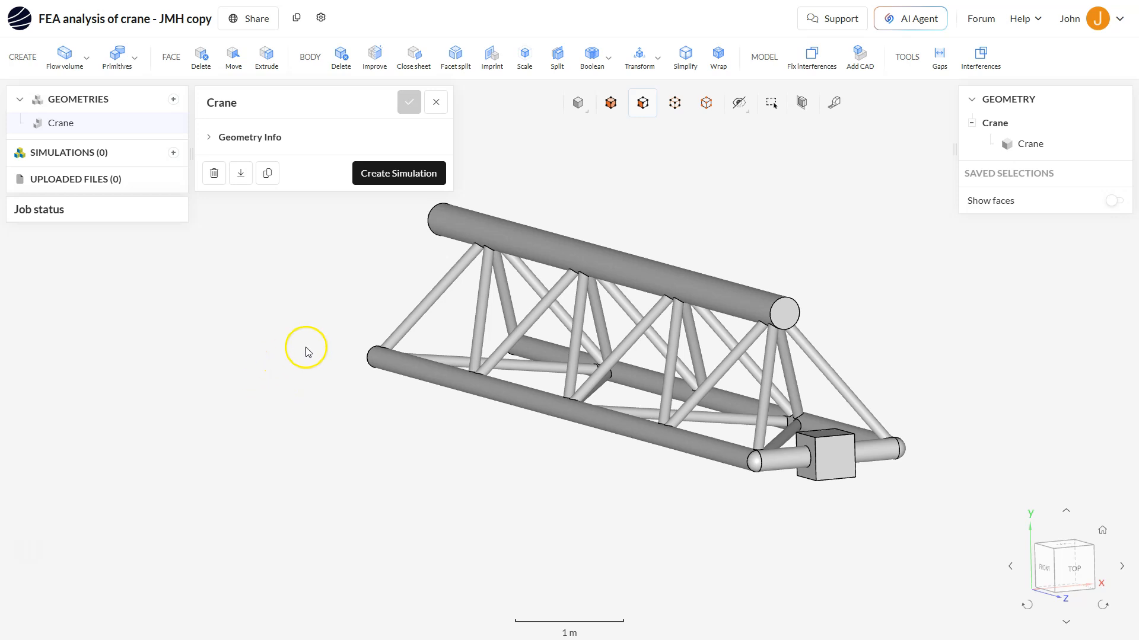
{"action": "mouse_move", "coordinate": [627, 461]}
{"action": "left_mouse_down"}
{"action": "mouse_move", "coordinate": [605, 460]}
{"action": "mouse_move", "coordinate": [623, 447]}
{"action": "mouse_move", "coordinate": [617, 470]}
{"action": "mouse_move", "coordinate": [626, 457]}
{"action": "left_mouse_up"}
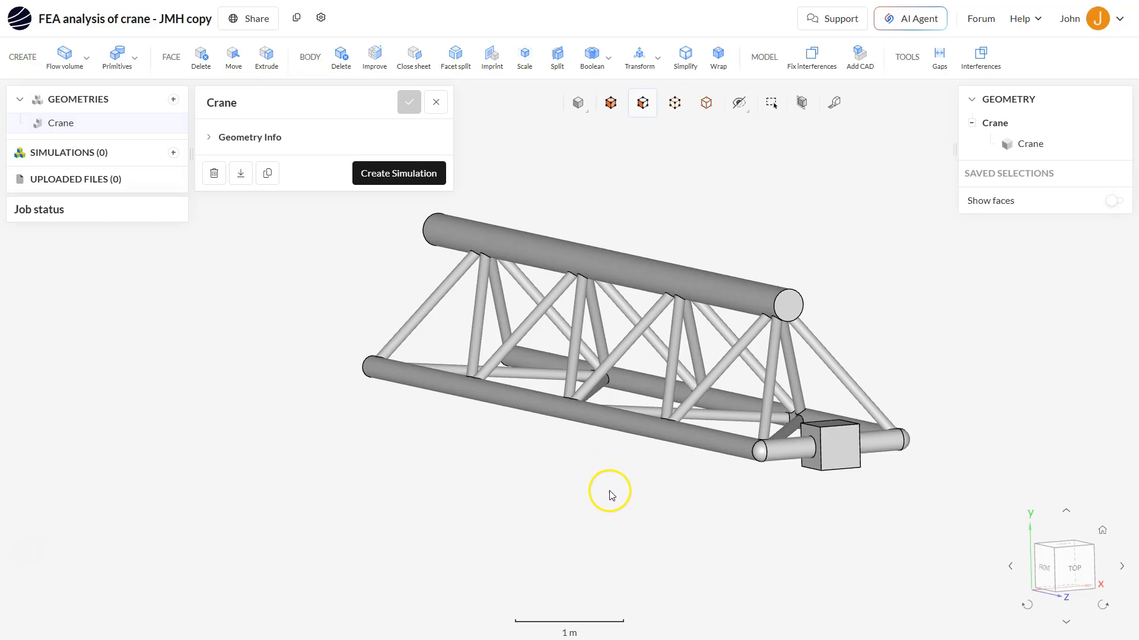
{"action": "mouse_move", "coordinate": [608, 493]}
{"action": "left_mouse_down"}
{"action": "mouse_move", "coordinate": [599, 483]}
{"action": "mouse_move", "coordinate": [614, 496]}
{"action": "mouse_move", "coordinate": [596, 494]}
{"action": "left_mouse_up"}
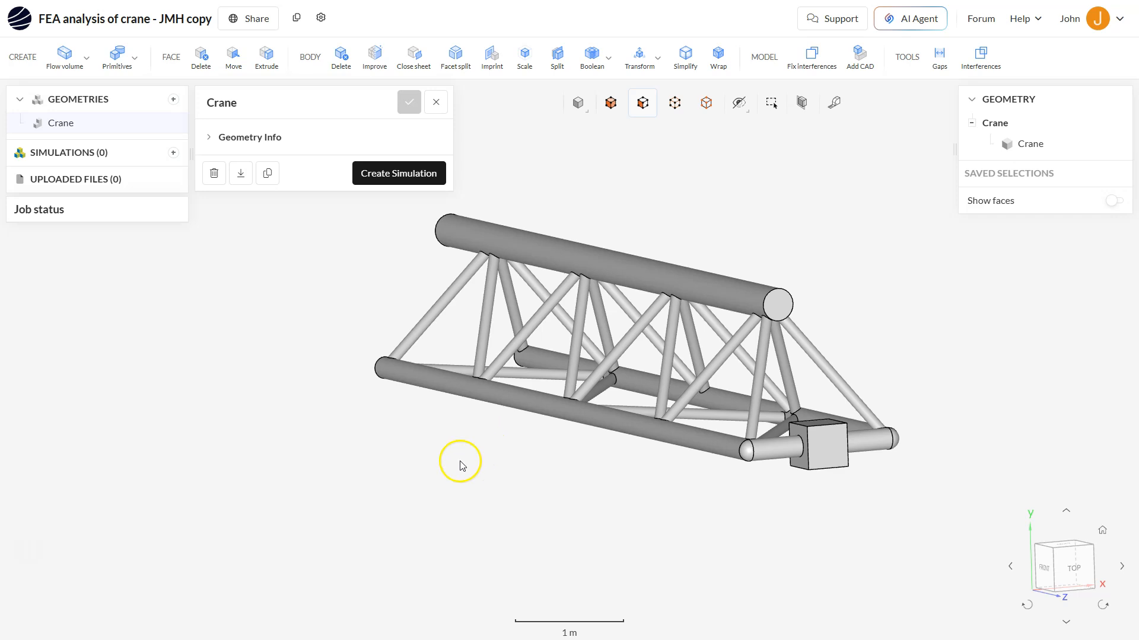
{"action": "left_click_drag", "start_coordinate": [590, 469], "coordinate": [564, 468]}
{"action": "scroll", "coordinate": [564, 427], "scroll_direction": "down", "scroll_amount": 2}
{"action": "scroll", "coordinate": [569, 430], "scroll_direction": "up", "scroll_amount": 5}
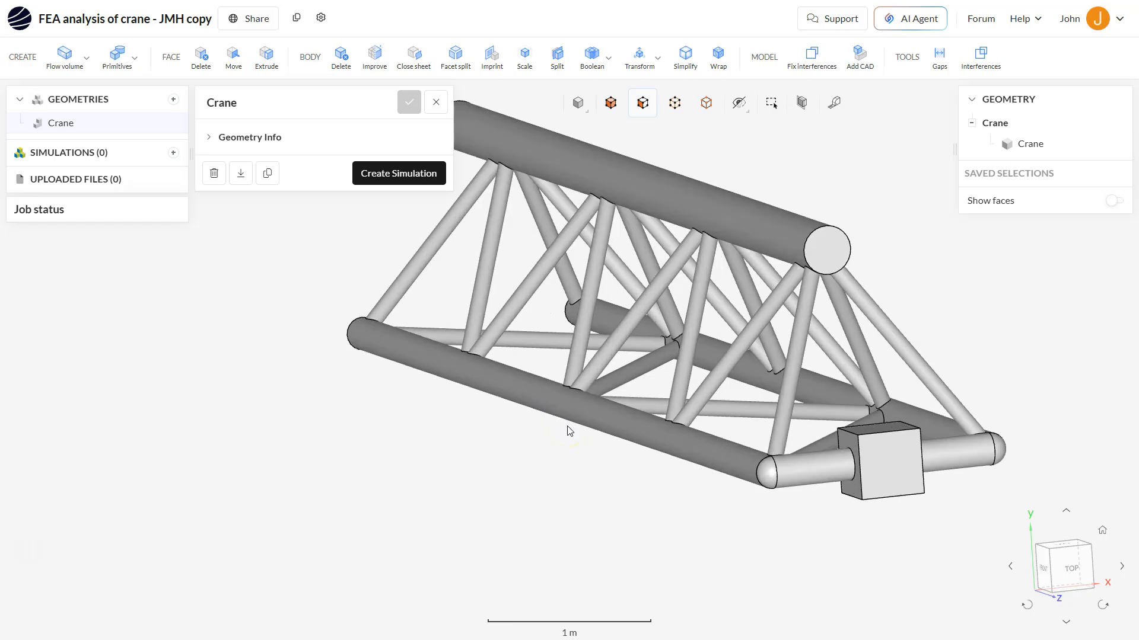
{"action": "scroll", "coordinate": [568, 430], "scroll_direction": "down", "scroll_amount": 3}
{"action": "scroll", "coordinate": [568, 430], "scroll_direction": "up", "scroll_amount": 3}
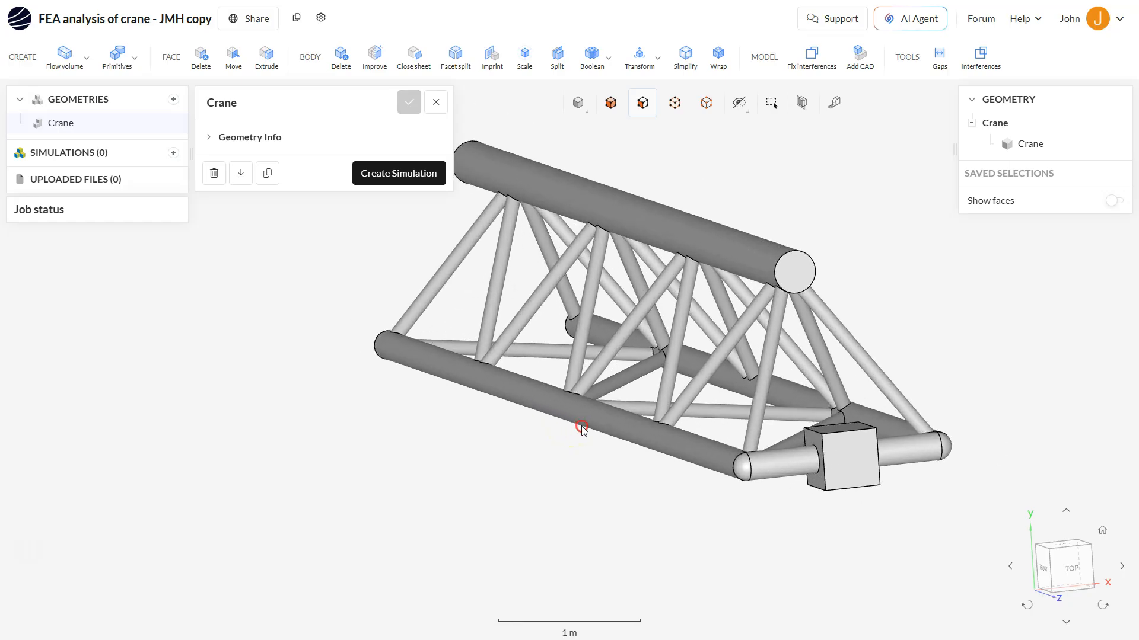
Create a new Static structural simulation from the Crane geometry
{"action": "right_click", "coordinate": [564, 426]}
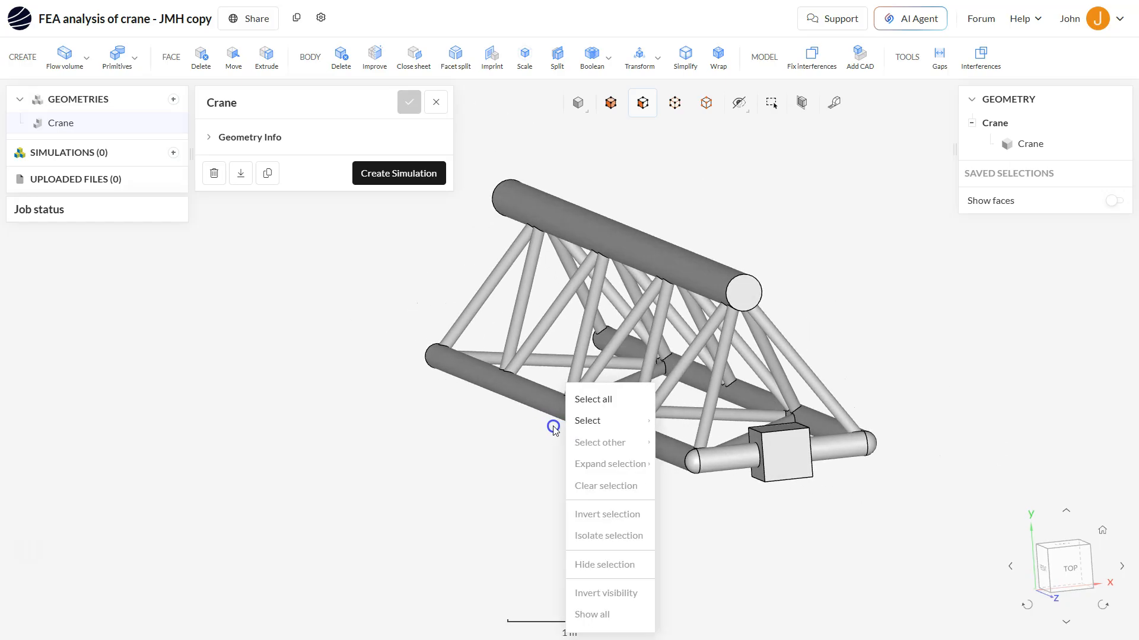
{"action": "left_click", "coordinate": [503, 433]}
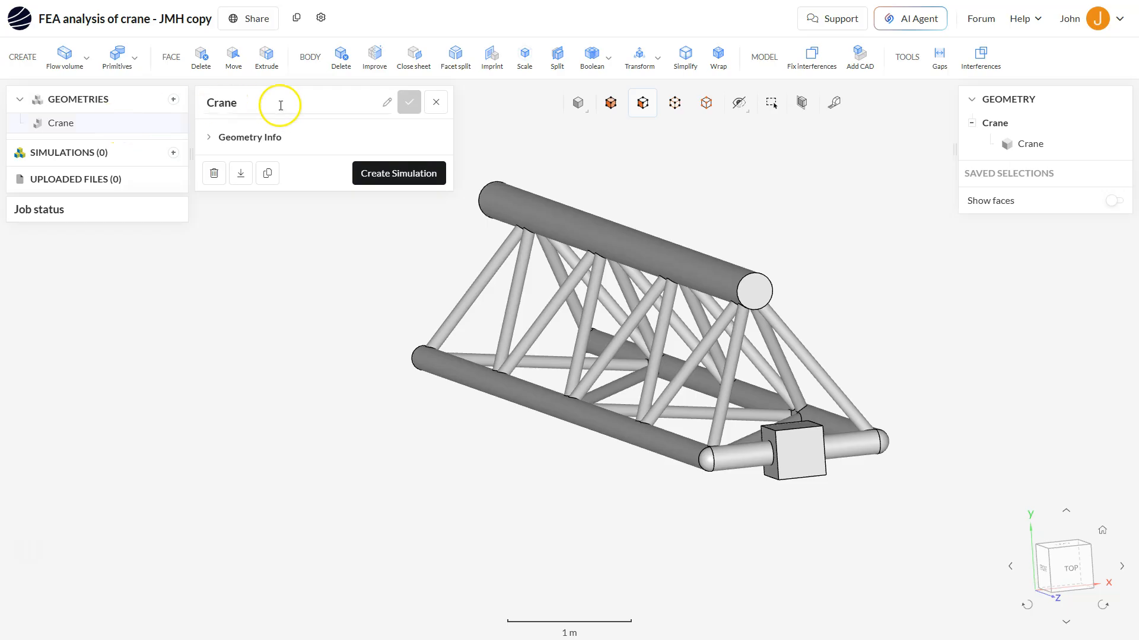
{"action": "left_click", "coordinate": [391, 175]}
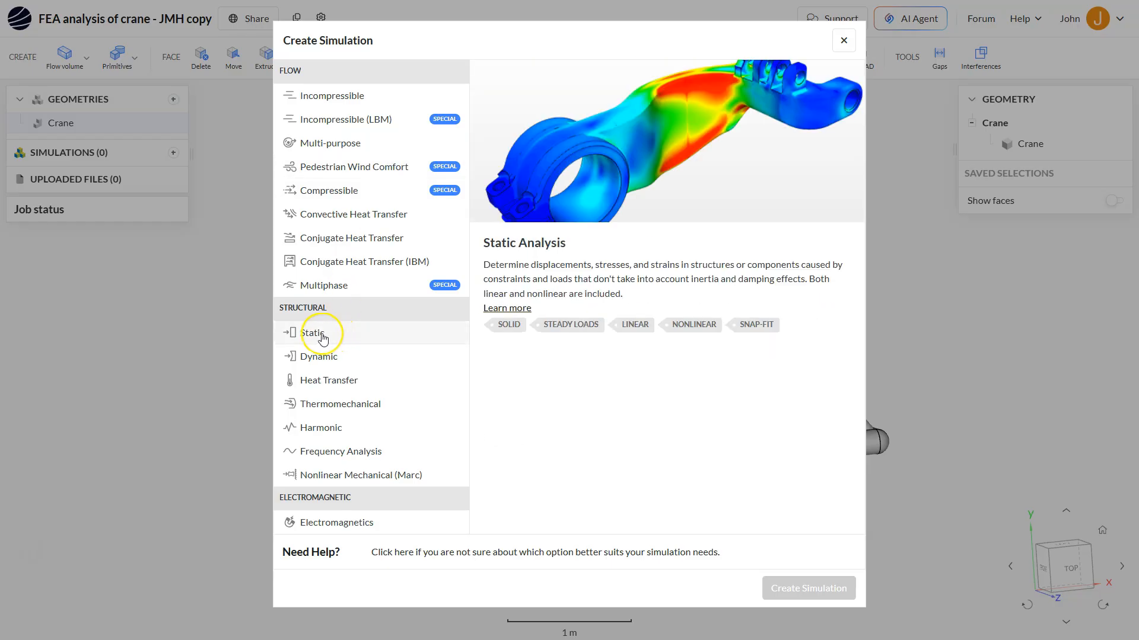
{"action": "left_click", "coordinate": [320, 335]}
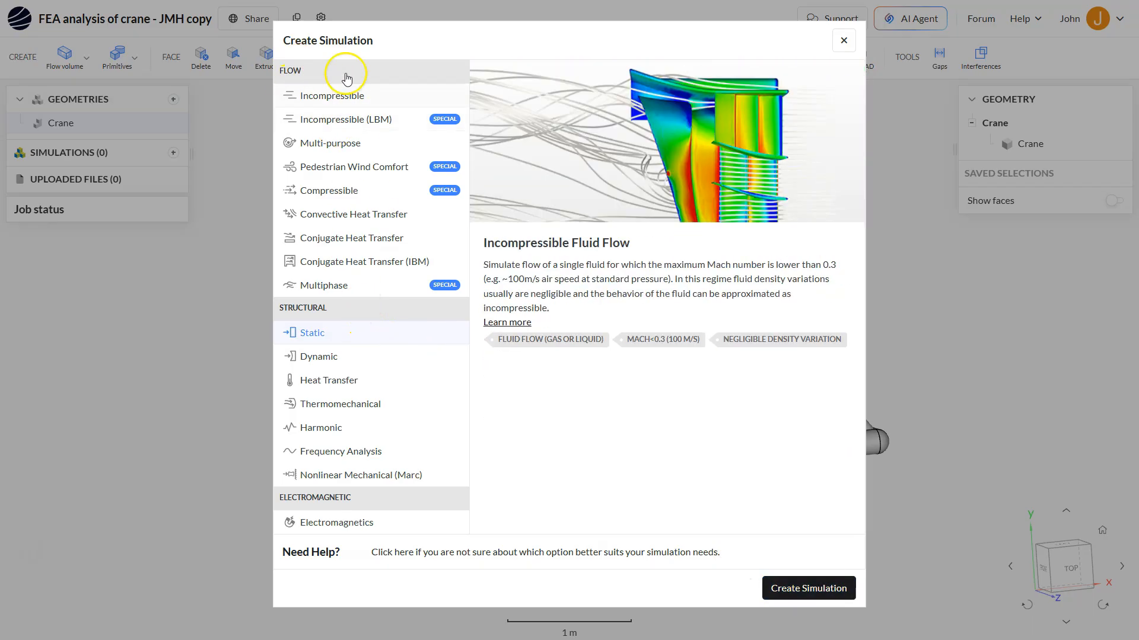
{"action": "left_click", "coordinate": [808, 588]}
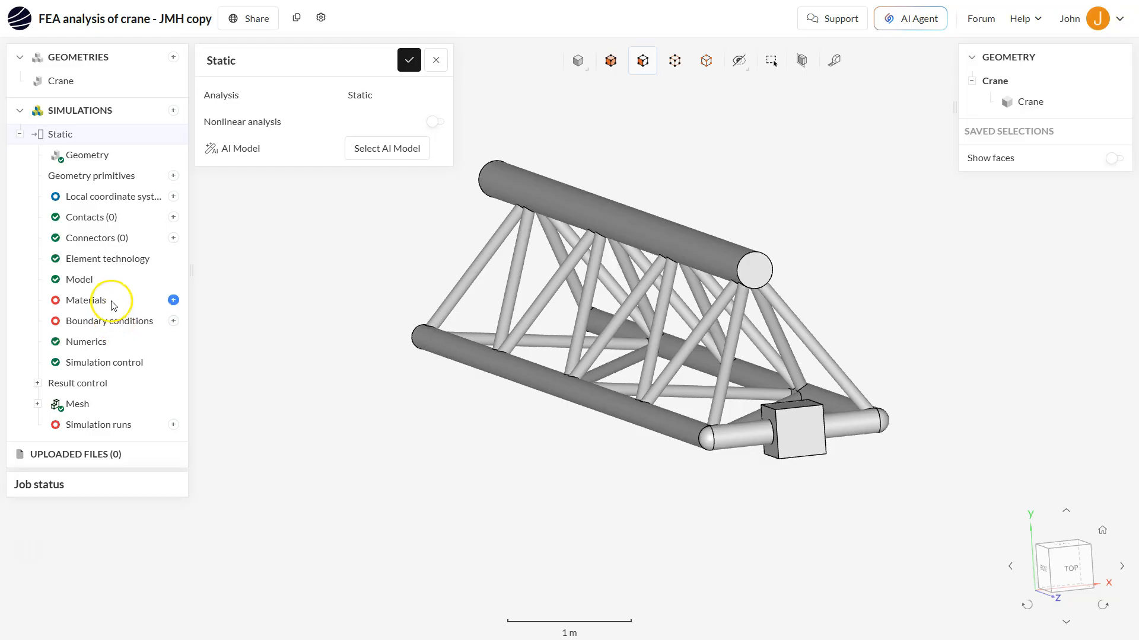
Set the model's gravity direction ey to -1 and confirm the model settings
{"action": "left_click", "coordinate": [89, 279]}
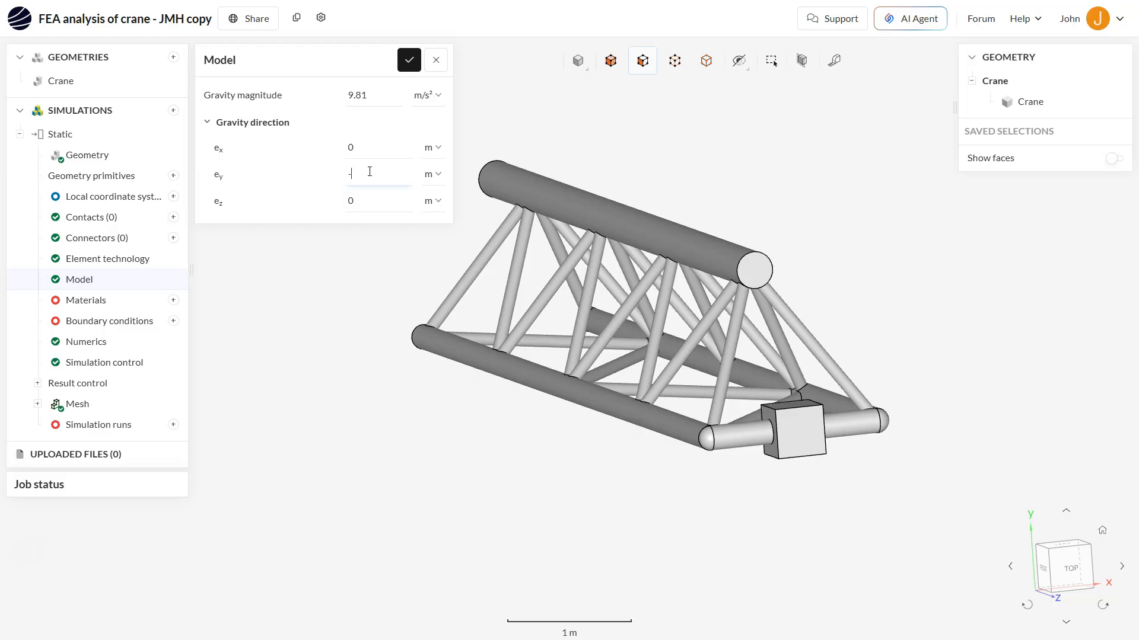
{"action": "type", "text": "1"}
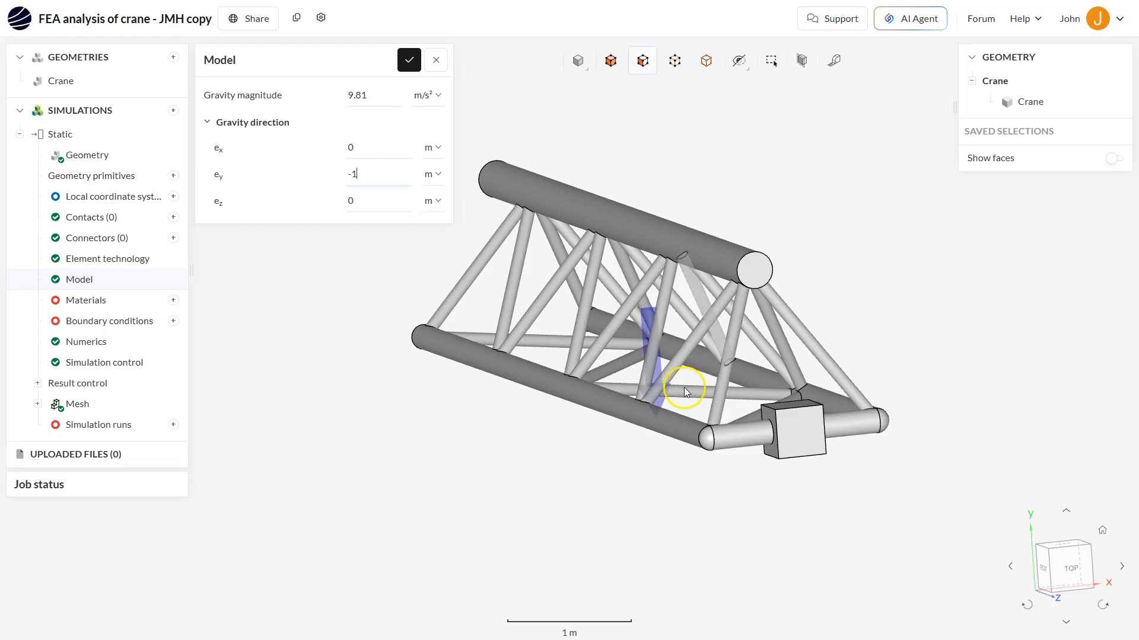
{"action": "left_click", "coordinate": [409, 60]}
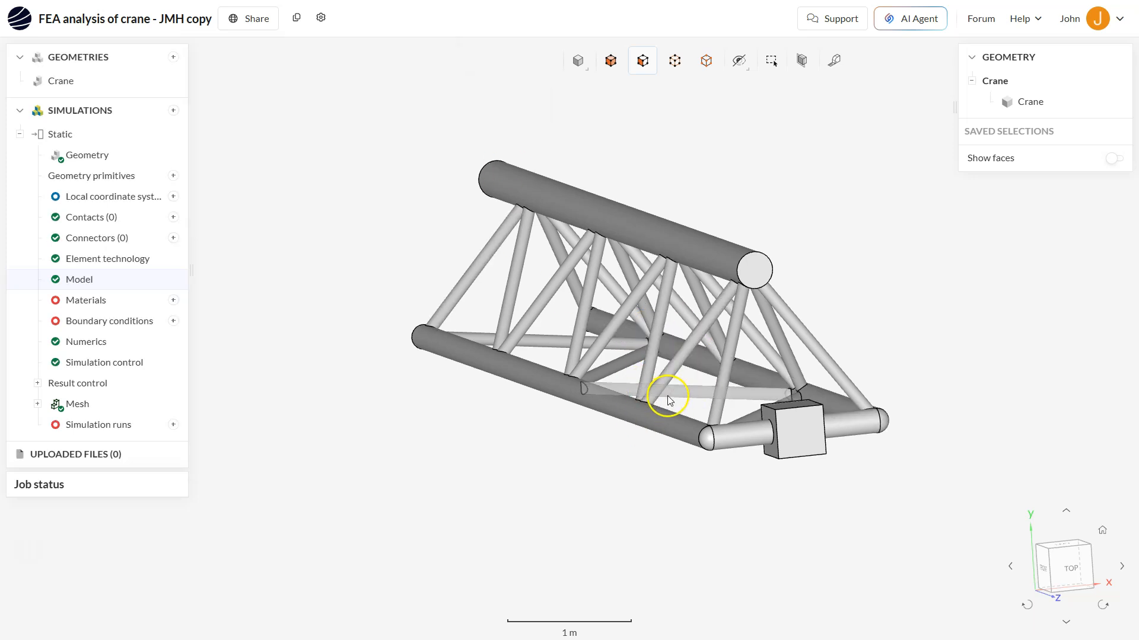
Add a material by searching the library for steel and applying Steel
{"action": "scroll", "coordinate": [681, 396], "scroll_direction": "up", "scroll_amount": 2}
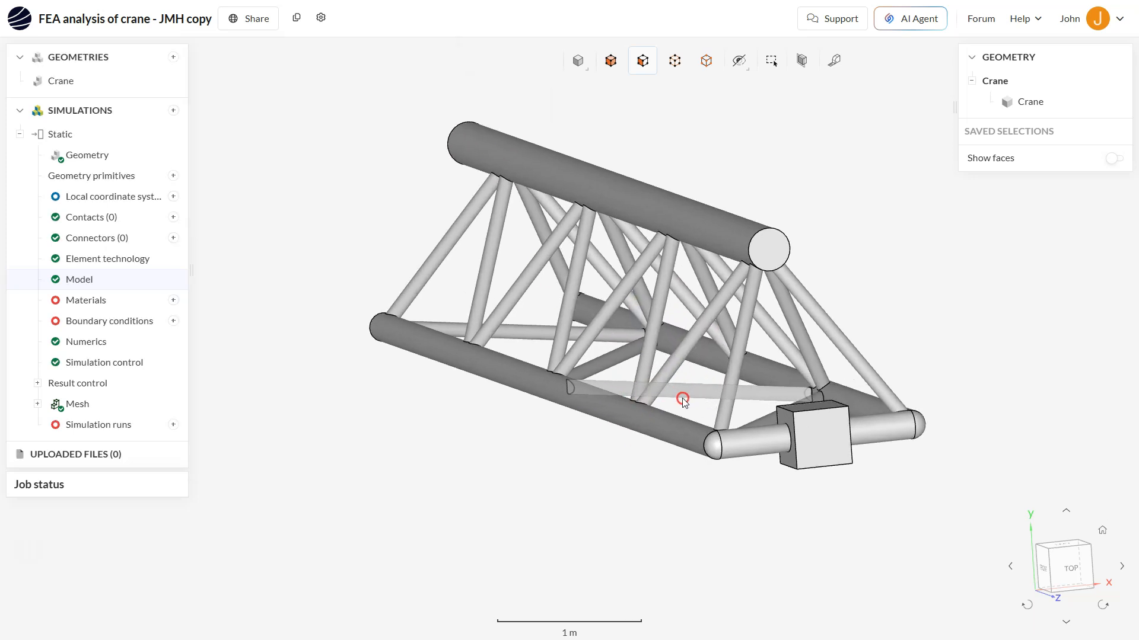
{"action": "left_click", "coordinate": [173, 302]}
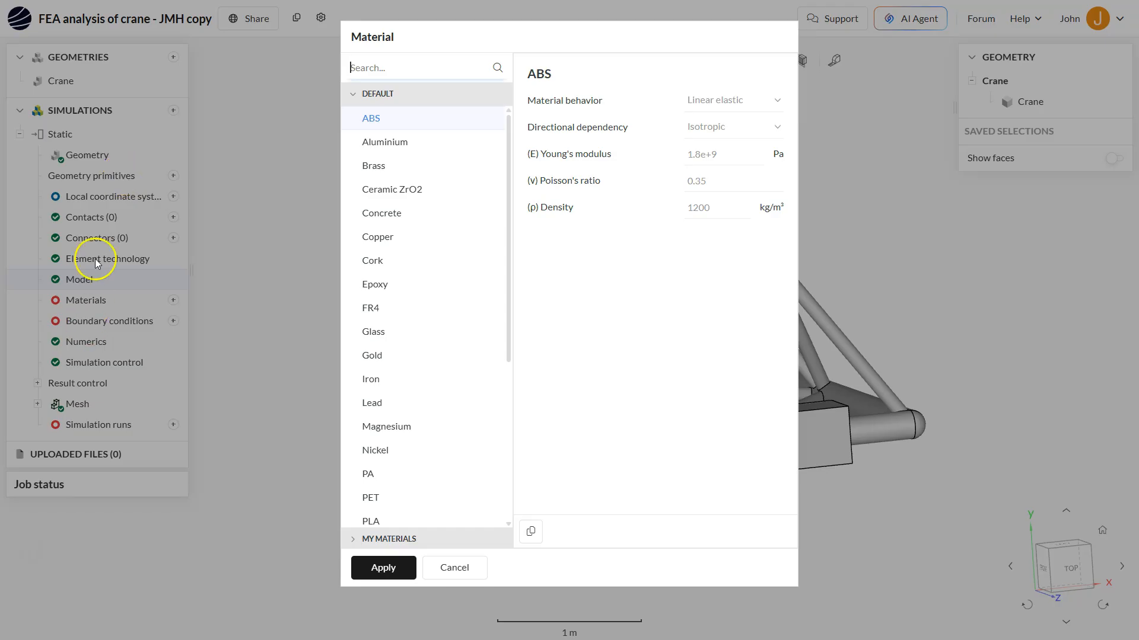
{"action": "scroll", "coordinate": [444, 408], "scroll_direction": "down", "scroll_amount": 5}
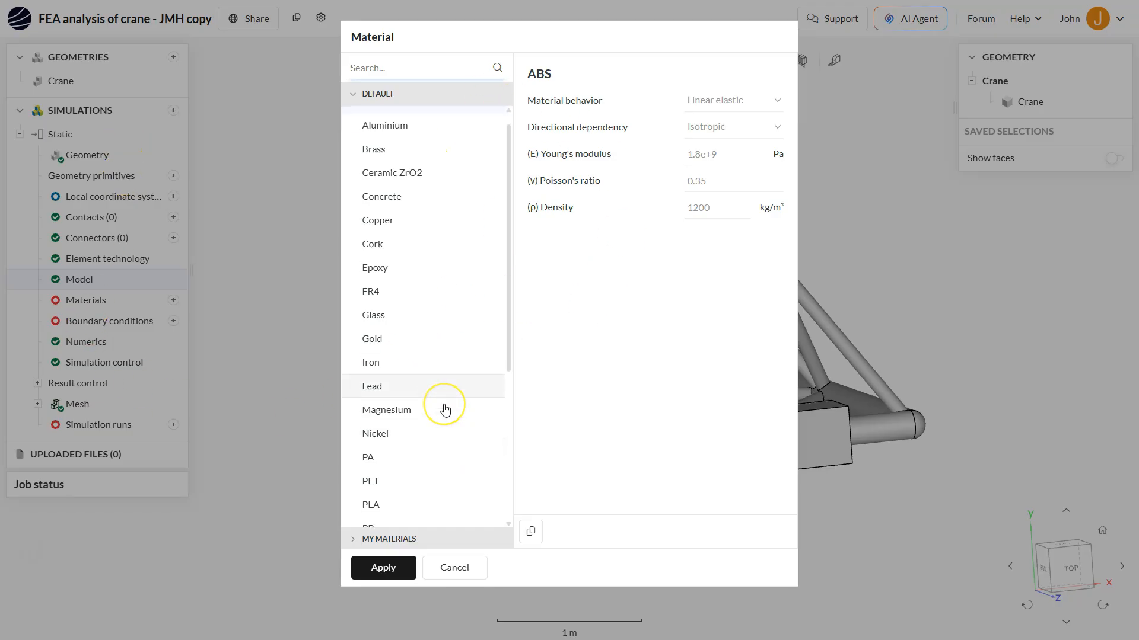
{"action": "scroll", "coordinate": [445, 408], "scroll_direction": "up", "scroll_amount": 5}
{"action": "scroll", "coordinate": [444, 408], "scroll_direction": "down", "scroll_amount": 5}
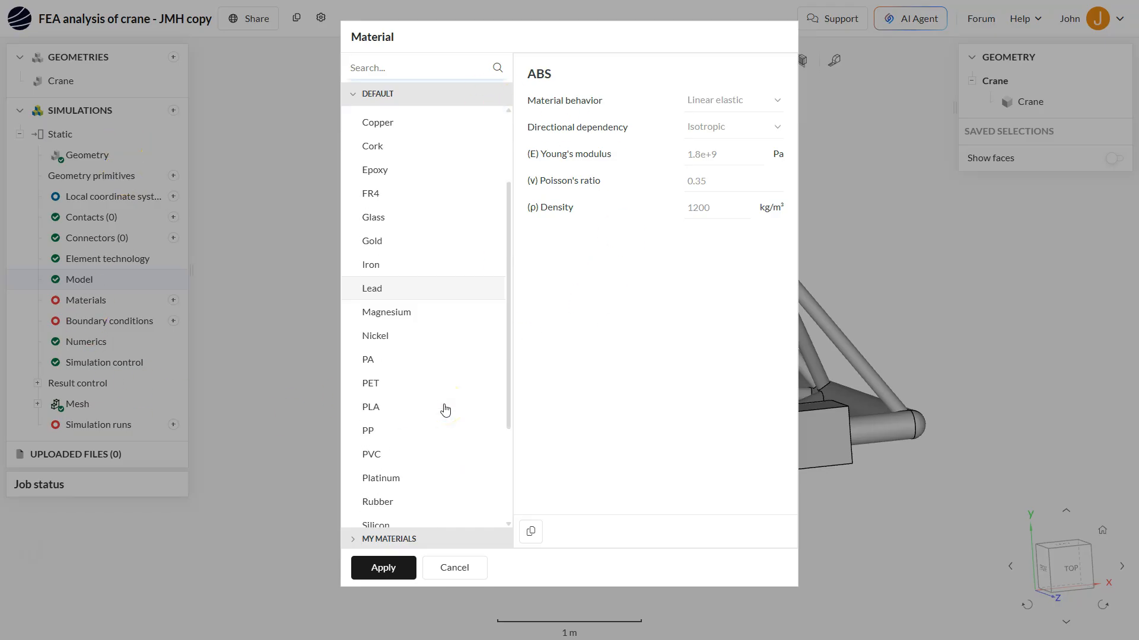
{"action": "scroll", "coordinate": [445, 408], "scroll_direction": "up", "scroll_amount": 5}
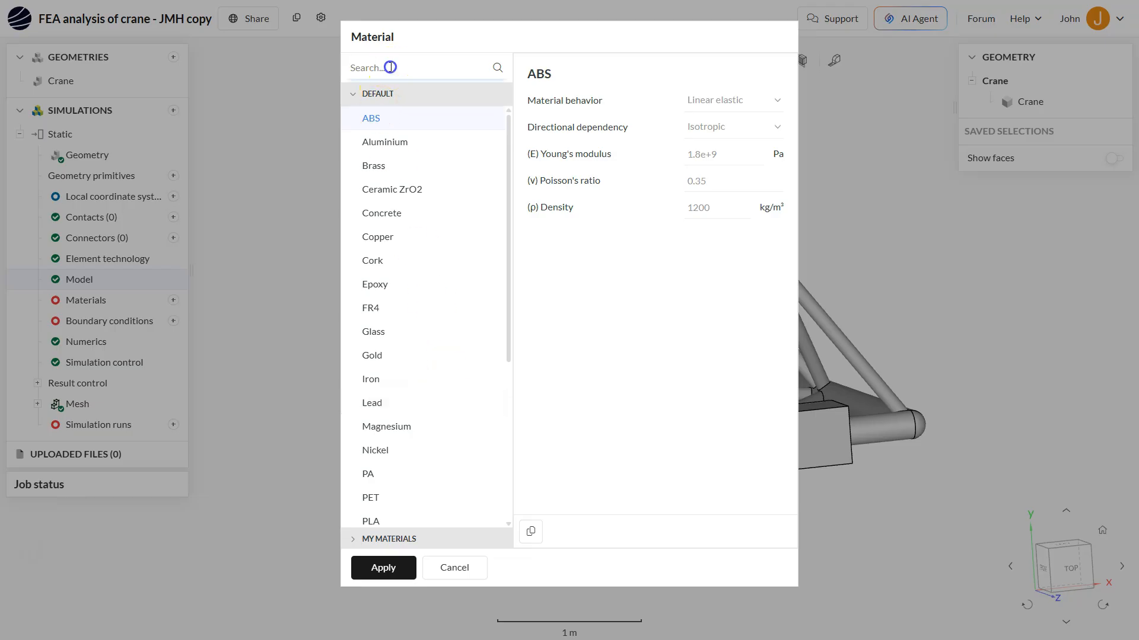
{"action": "type", "text": "steel"}
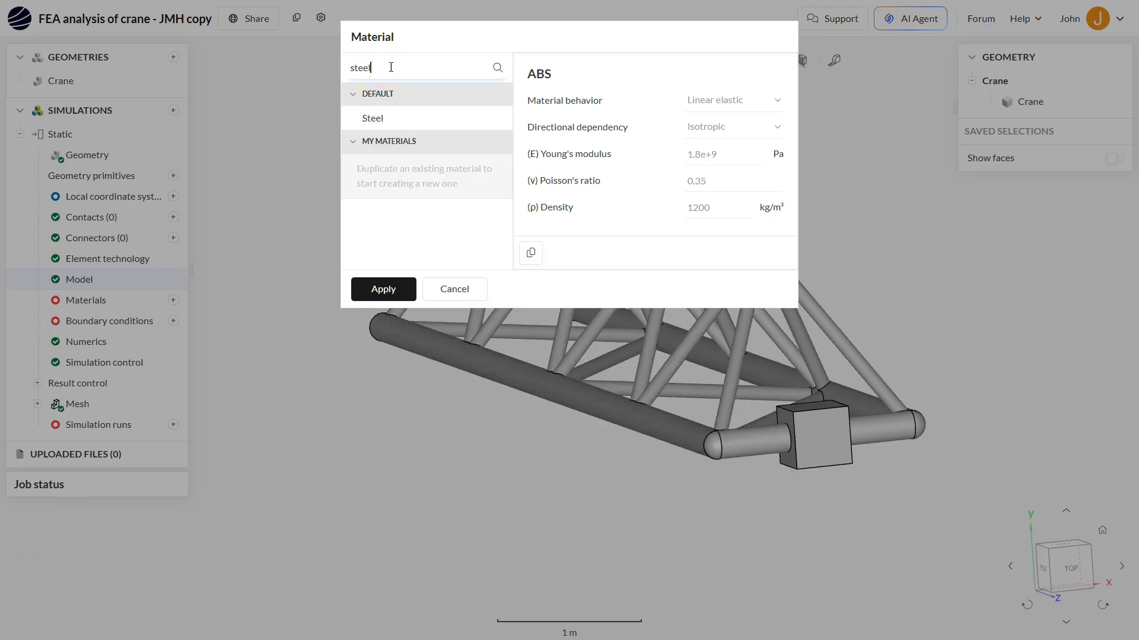
{"action": "left_click", "coordinate": [392, 118]}
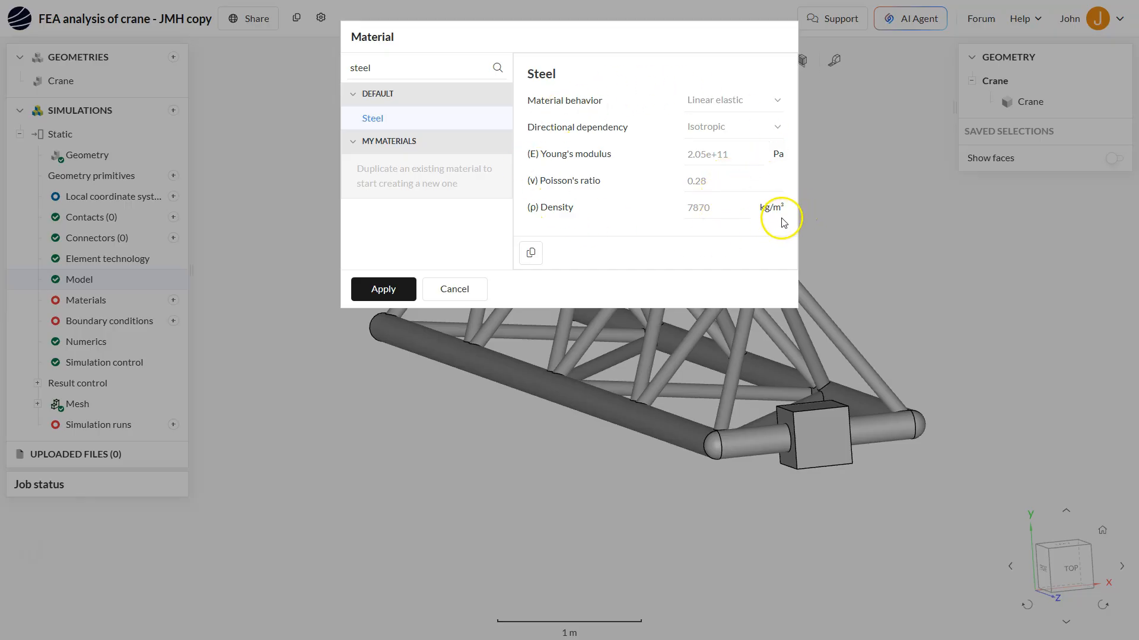
{"action": "left_click", "coordinate": [398, 295]}
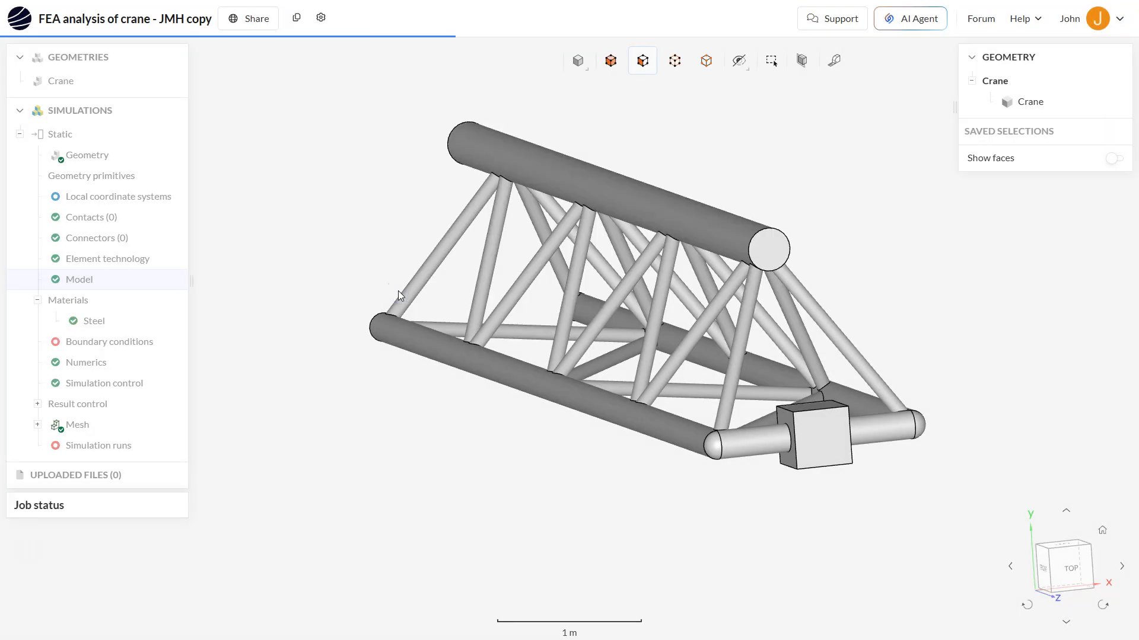
Assign the Crane volume to the Steel material and confirm it
{"action": "left_click", "coordinate": [662, 273]}
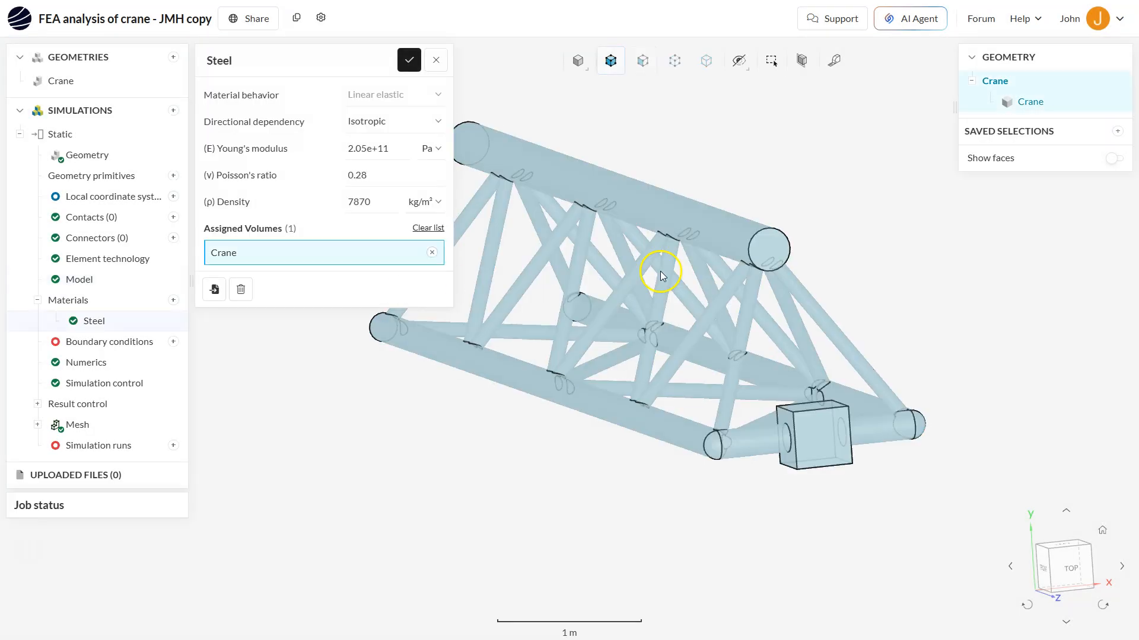
{"action": "scroll", "coordinate": [653, 282], "scroll_direction": "down", "scroll_amount": 3}
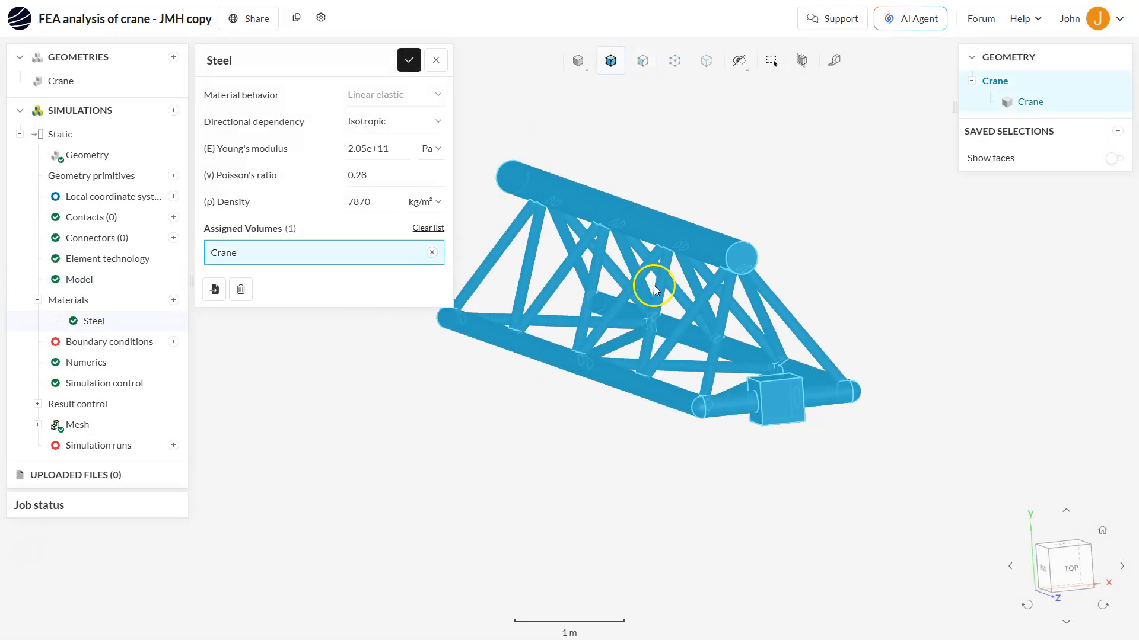
{"action": "right_click_drag", "start_coordinate": [592, 285], "coordinate": [631, 294]}
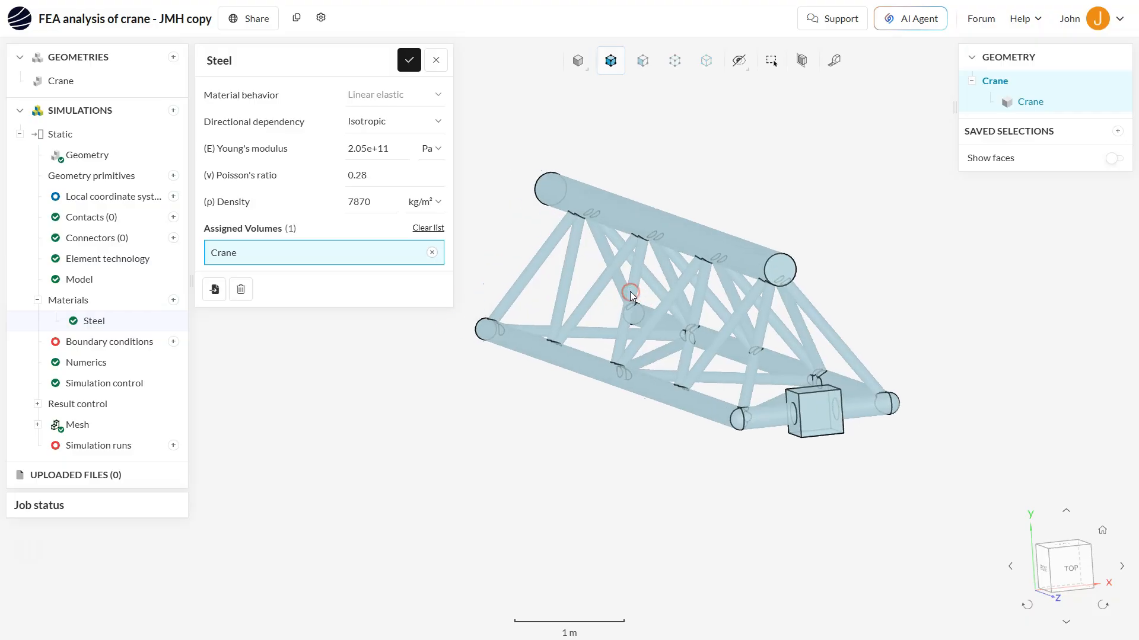
{"action": "left_click", "coordinate": [599, 312]}
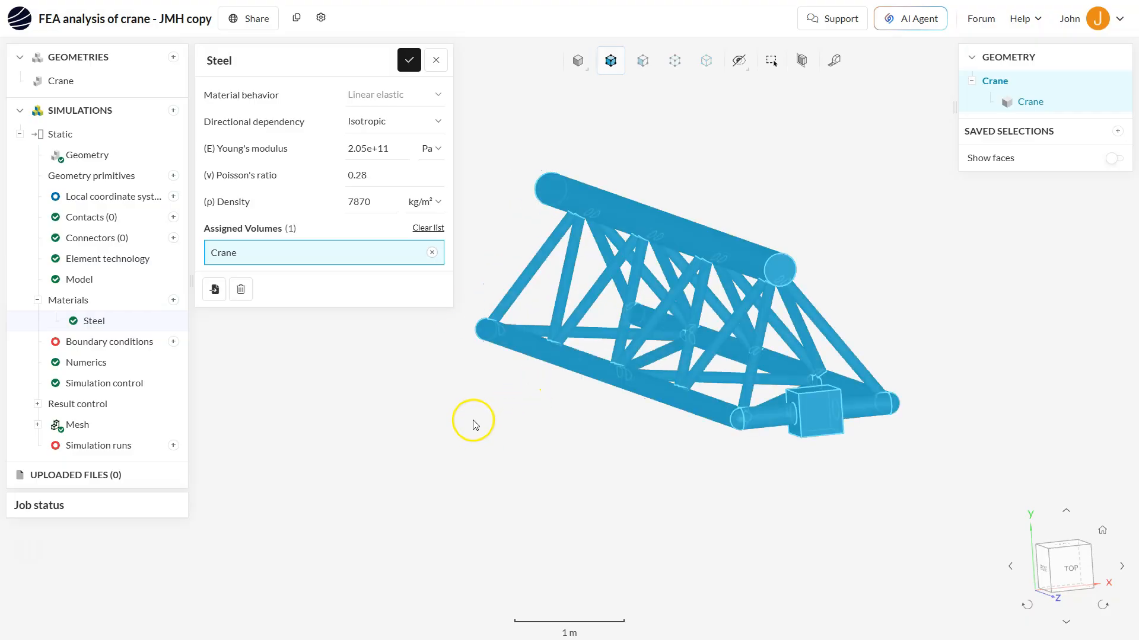
{"action": "left_click", "coordinate": [410, 60]}
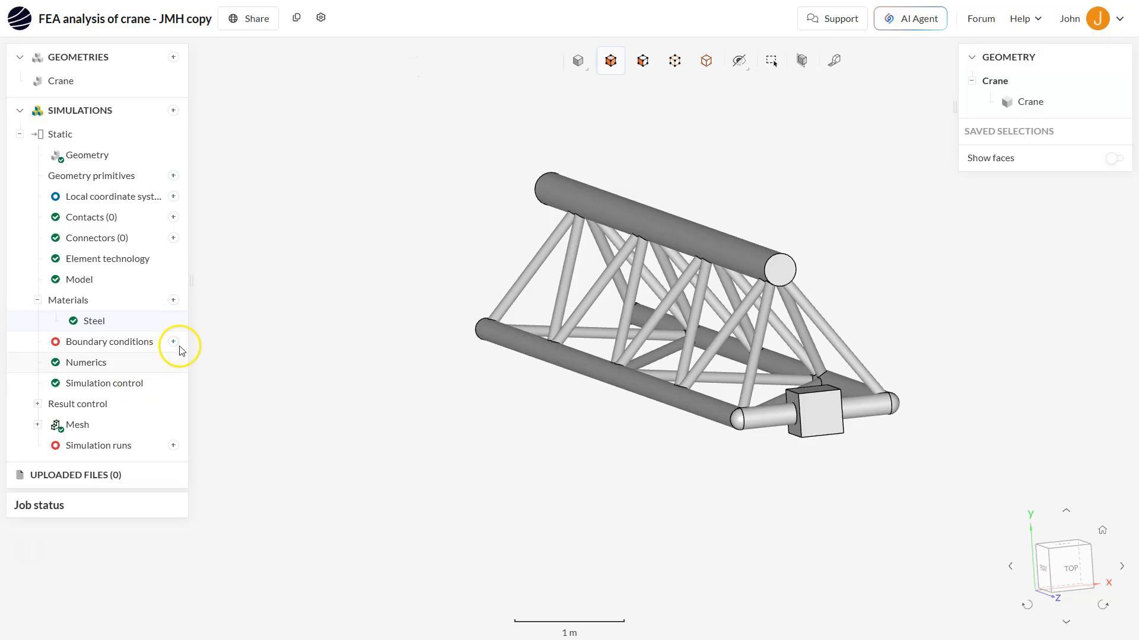
Add a Fixed support boundary condition to the simulation
{"action": "right_click_drag", "start_coordinate": [643, 290], "coordinate": [579, 267]}
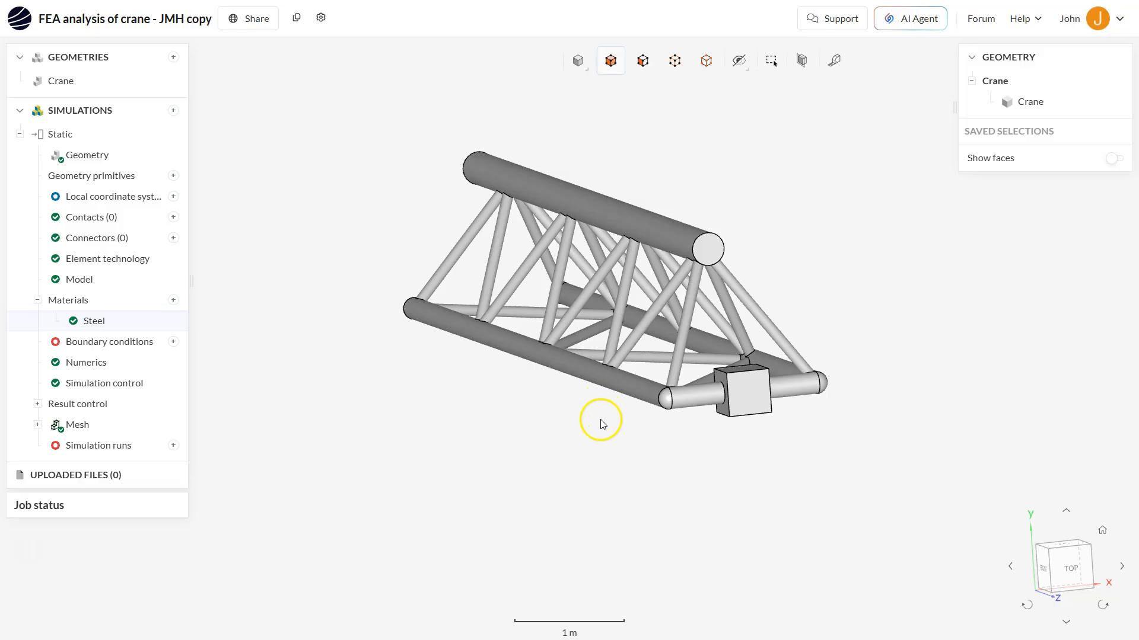
{"action": "left_click_drag", "start_coordinate": [578, 439], "coordinate": [665, 441]}
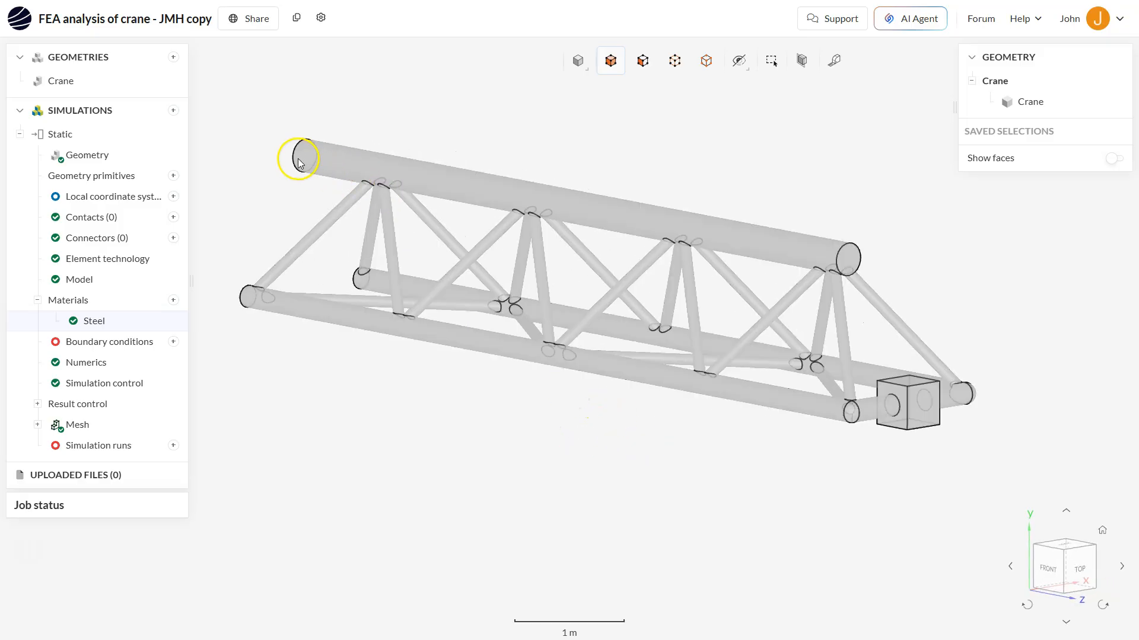
{"action": "left_click_drag", "start_coordinate": [303, 258], "coordinate": [629, 398]}
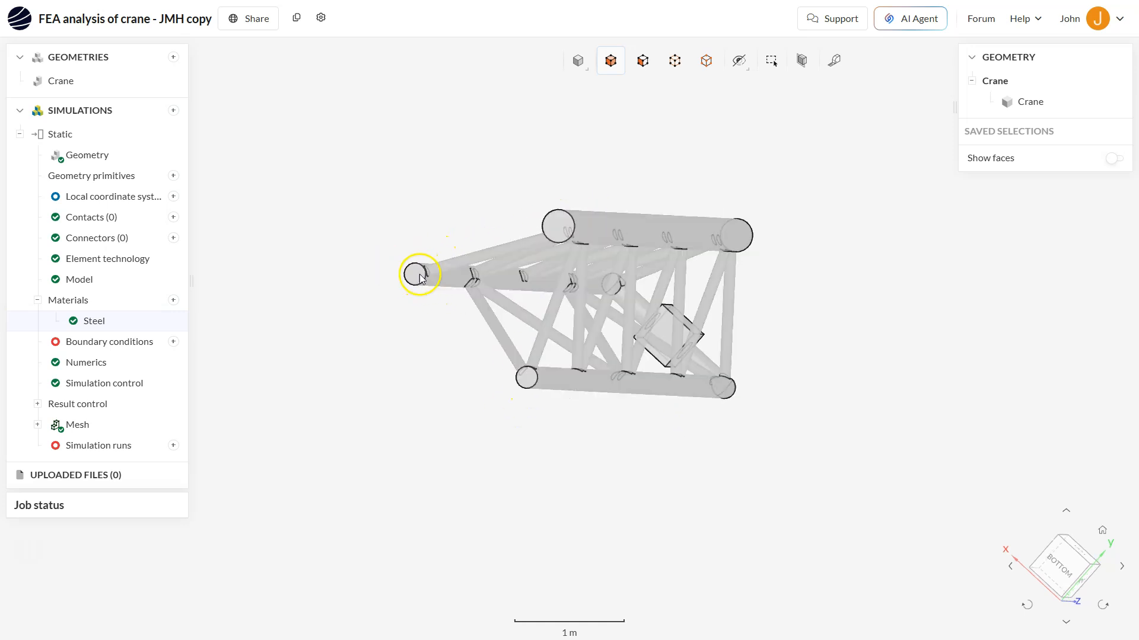
{"action": "mouse_move", "coordinate": [665, 422]}
{"action": "left_mouse_down"}
{"action": "mouse_move", "coordinate": [628, 409]}
{"action": "mouse_move", "coordinate": [678, 439]}
{"action": "mouse_move", "coordinate": [686, 457]}
{"action": "mouse_move", "coordinate": [670, 456]}
{"action": "left_mouse_up"}
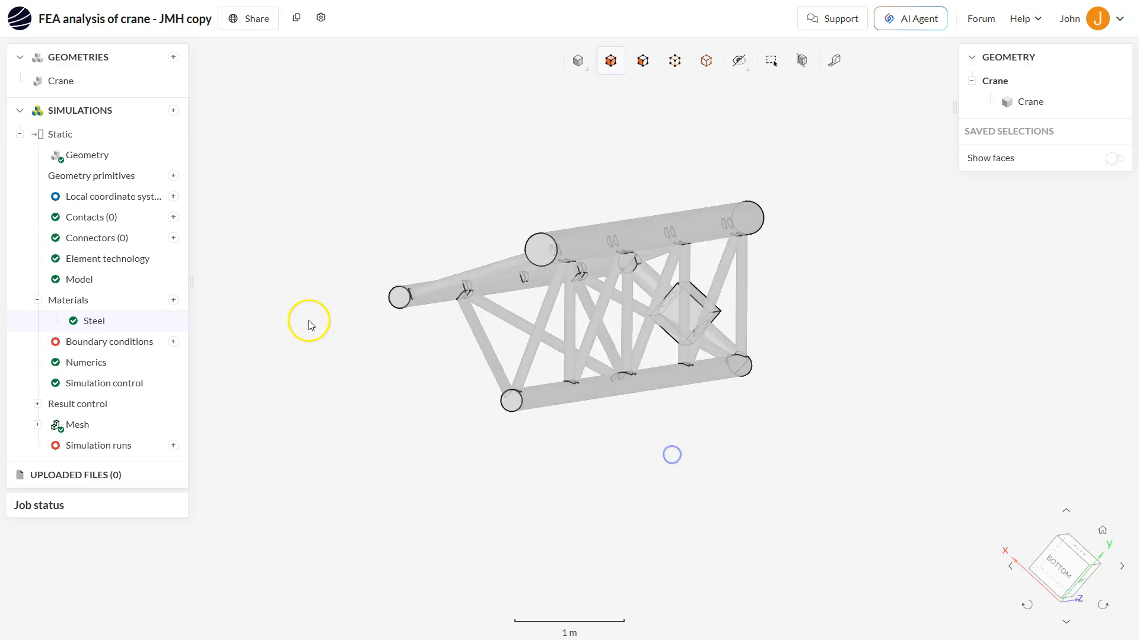
{"action": "left_click", "coordinate": [174, 343]}
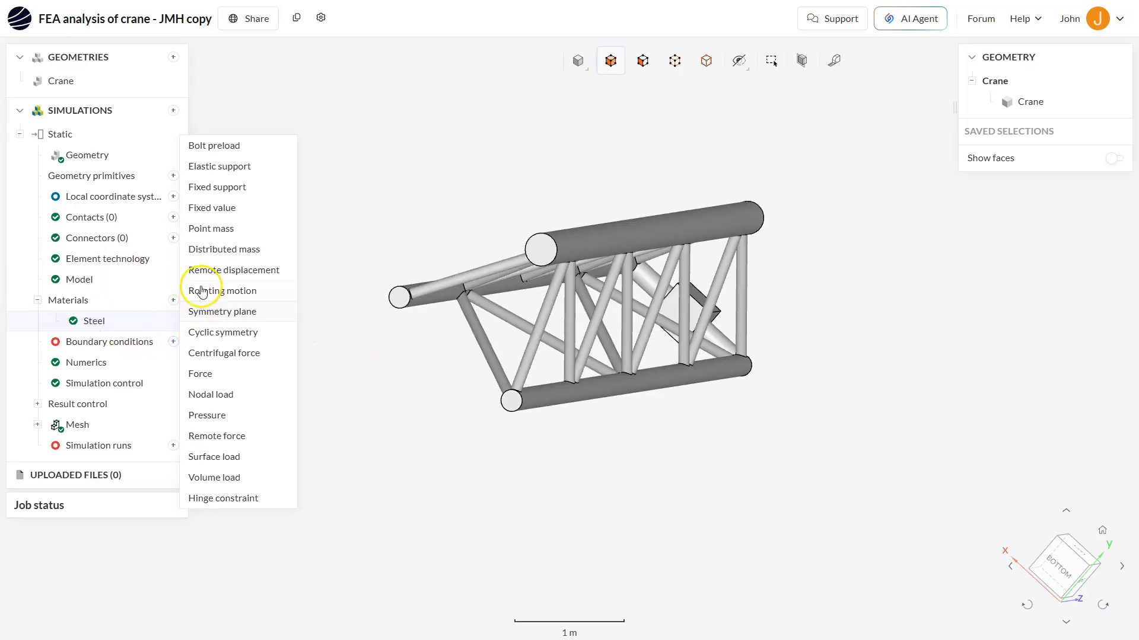
{"action": "left_click", "coordinate": [229, 188]}
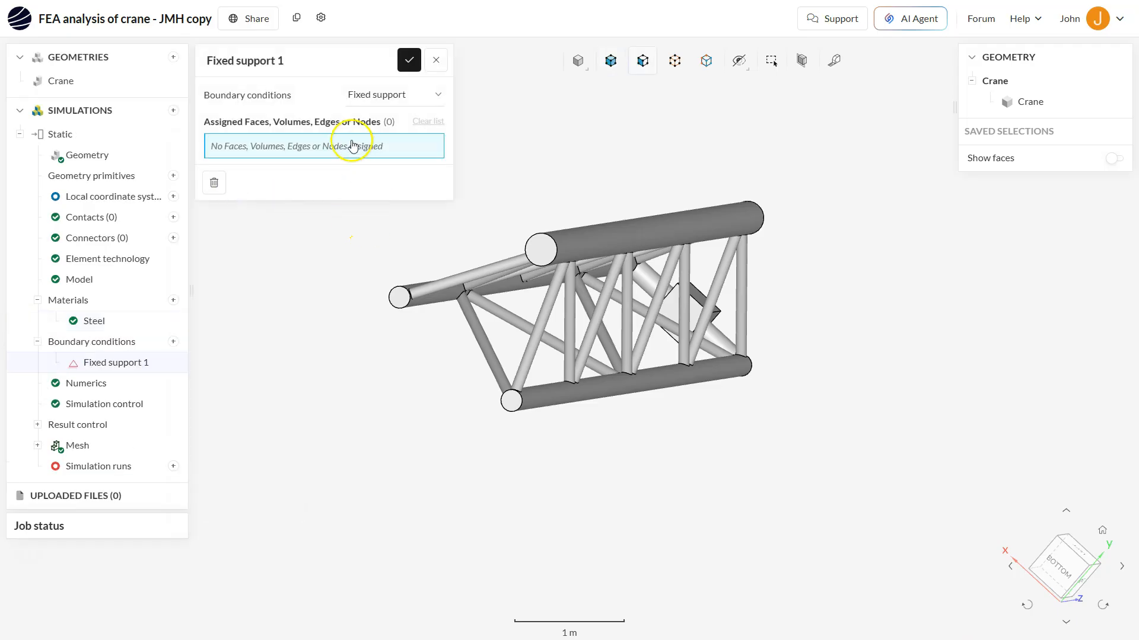
Assign the three chord end faces at the truss's narrow end to Fixed support 1 and save it
{"action": "left_click", "coordinate": [397, 300]}
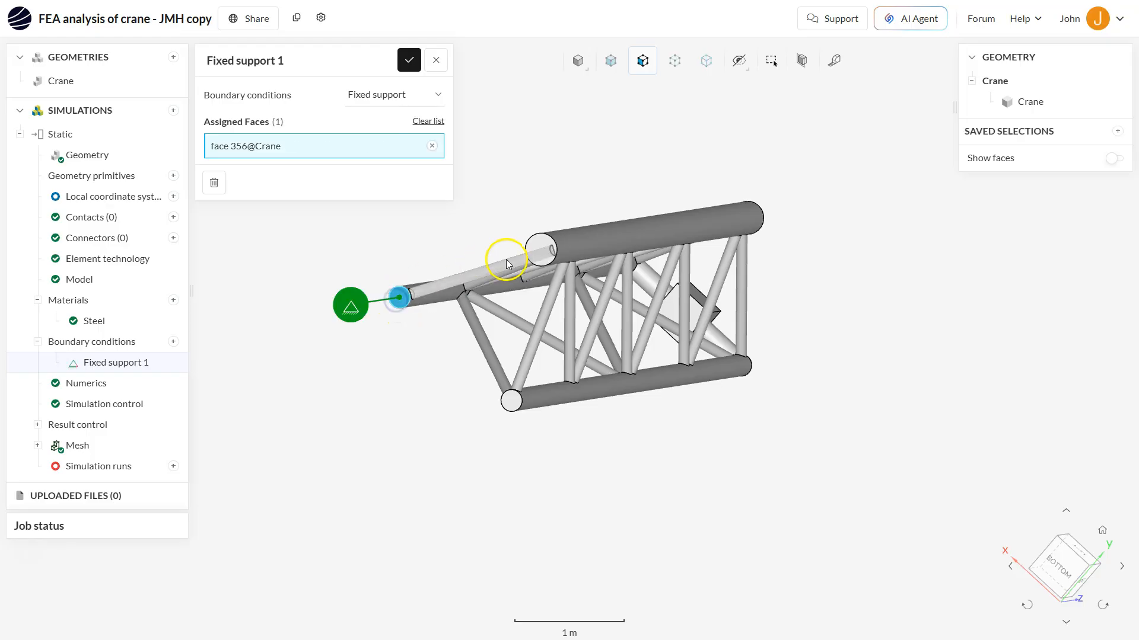
{"action": "left_click", "coordinate": [545, 249]}
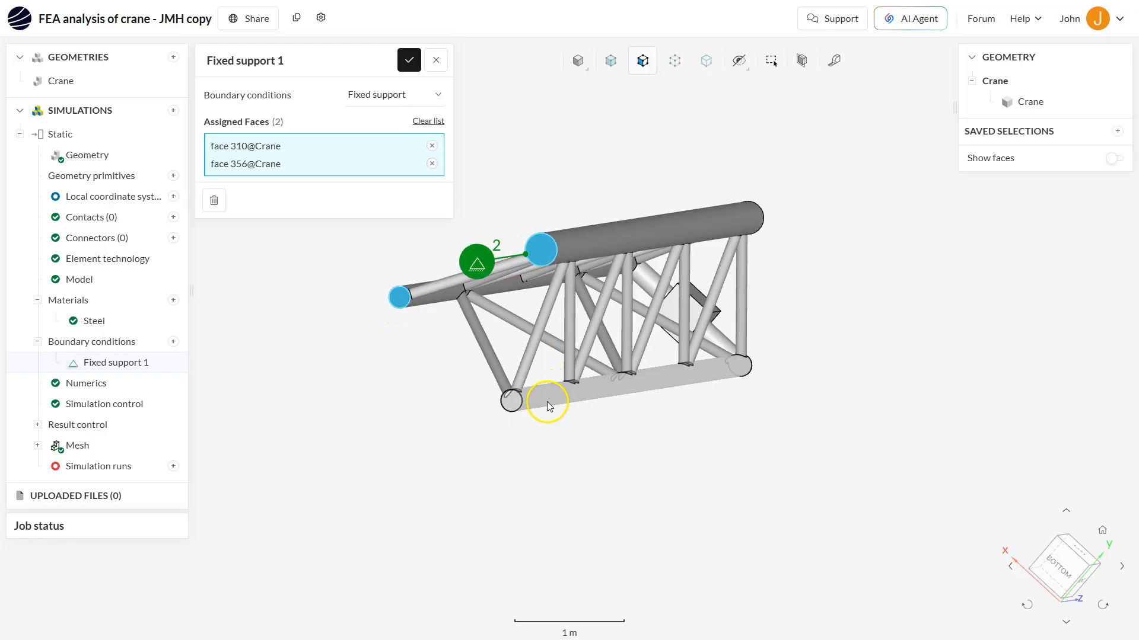
{"action": "left_click", "coordinate": [513, 407]}
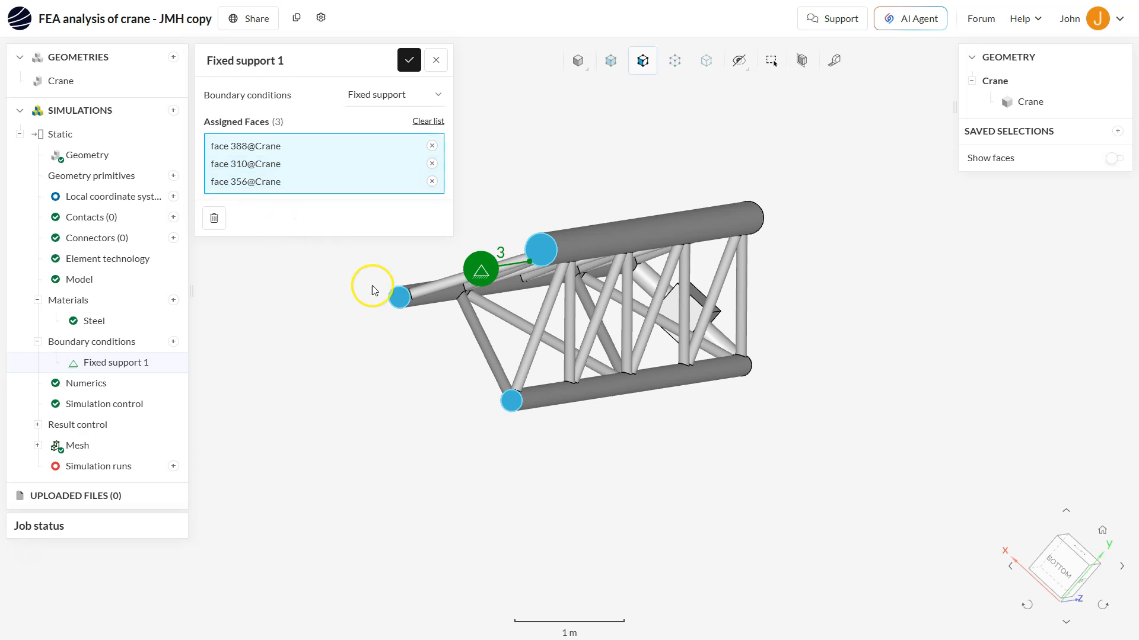
{"action": "right_click_drag", "start_coordinate": [580, 308], "coordinate": [569, 305]}
{"action": "left_click_drag", "start_coordinate": [585, 327], "coordinate": [561, 323]}
{"action": "right_click_drag", "start_coordinate": [557, 317], "coordinate": [645, 325]}
{"action": "mouse_move", "coordinate": [644, 325]}
{"action": "left_mouse_down"}
{"action": "mouse_move", "coordinate": [639, 313]}
{"action": "mouse_move", "coordinate": [642, 323]}
{"action": "left_mouse_up"}
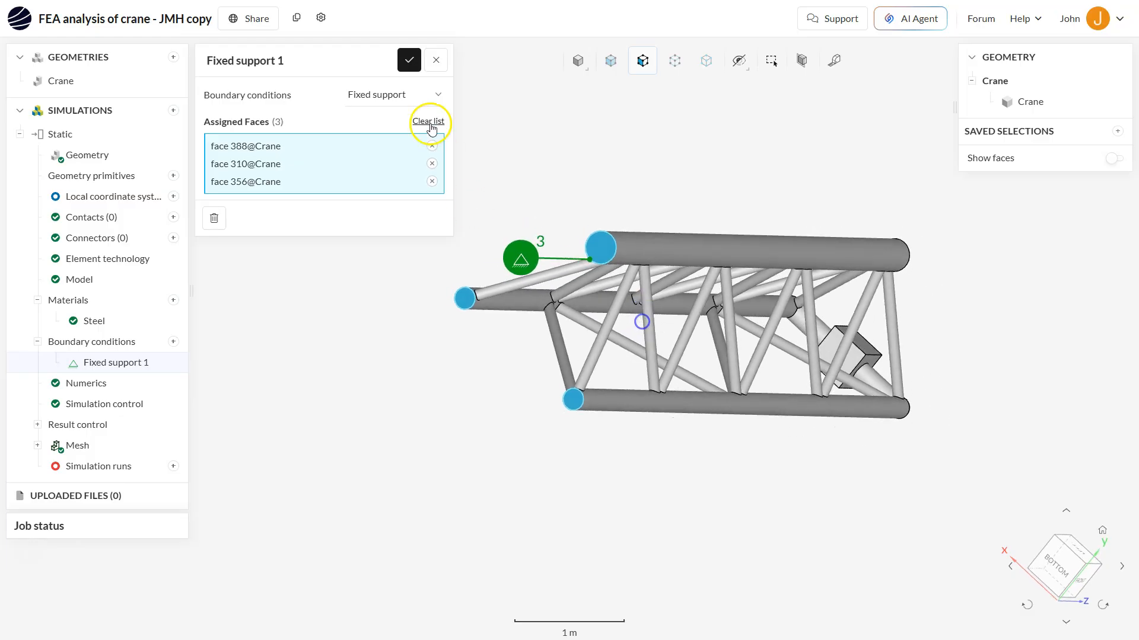
{"action": "left_click", "coordinate": [409, 62]}
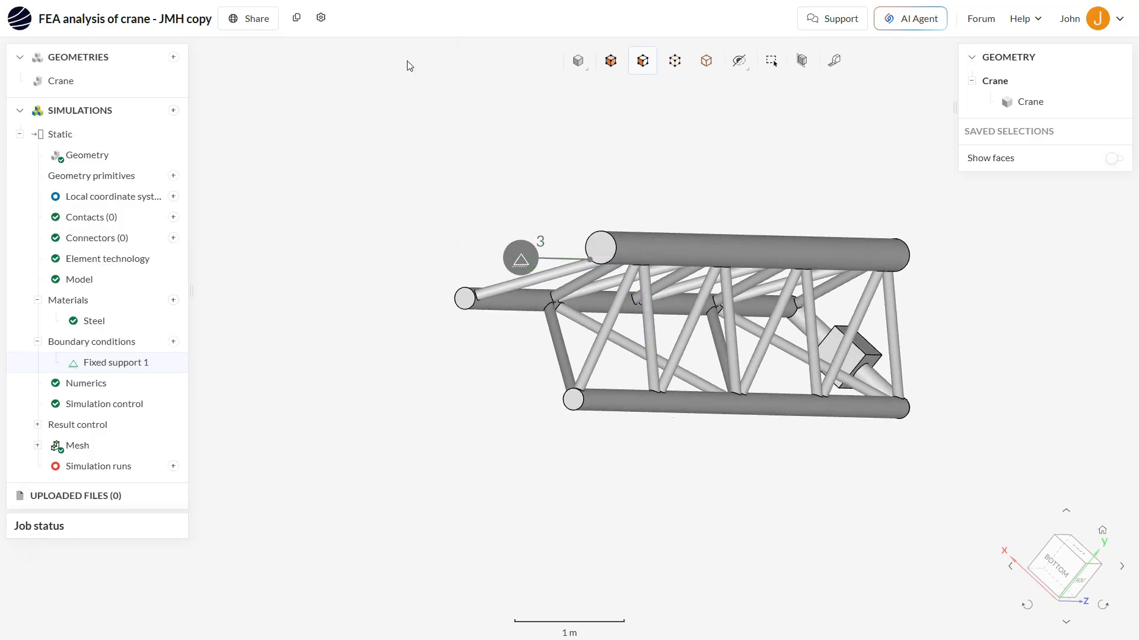
Add a Force boundary condition to the simulation
{"action": "left_click_drag", "start_coordinate": [789, 318], "coordinate": [728, 300]}
{"action": "scroll", "coordinate": [728, 300], "scroll_direction": "down", "scroll_amount": 3}
{"action": "left_click_drag", "start_coordinate": [752, 394], "coordinate": [379, 277]}
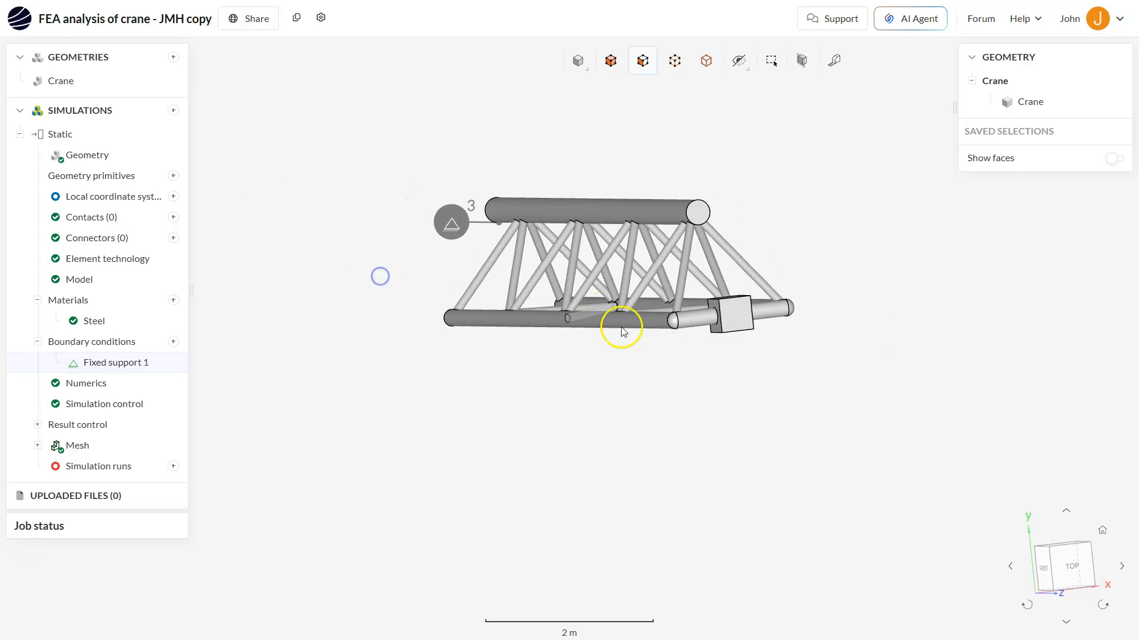
{"action": "left_click_drag", "start_coordinate": [674, 355], "coordinate": [666, 322]}
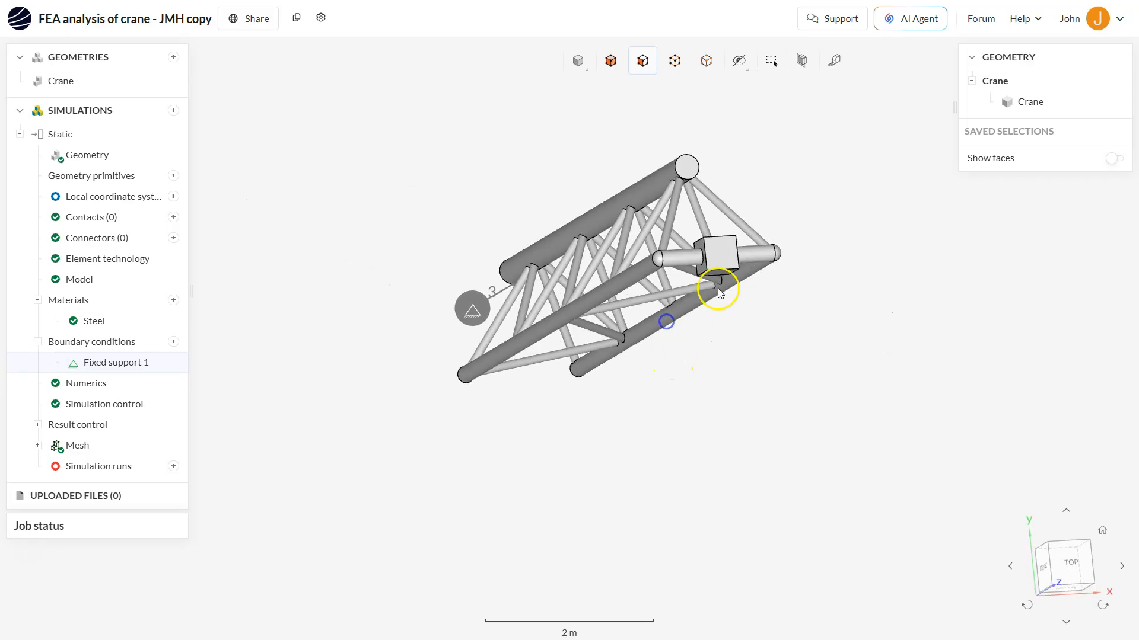
{"action": "left_click", "coordinate": [174, 343]}
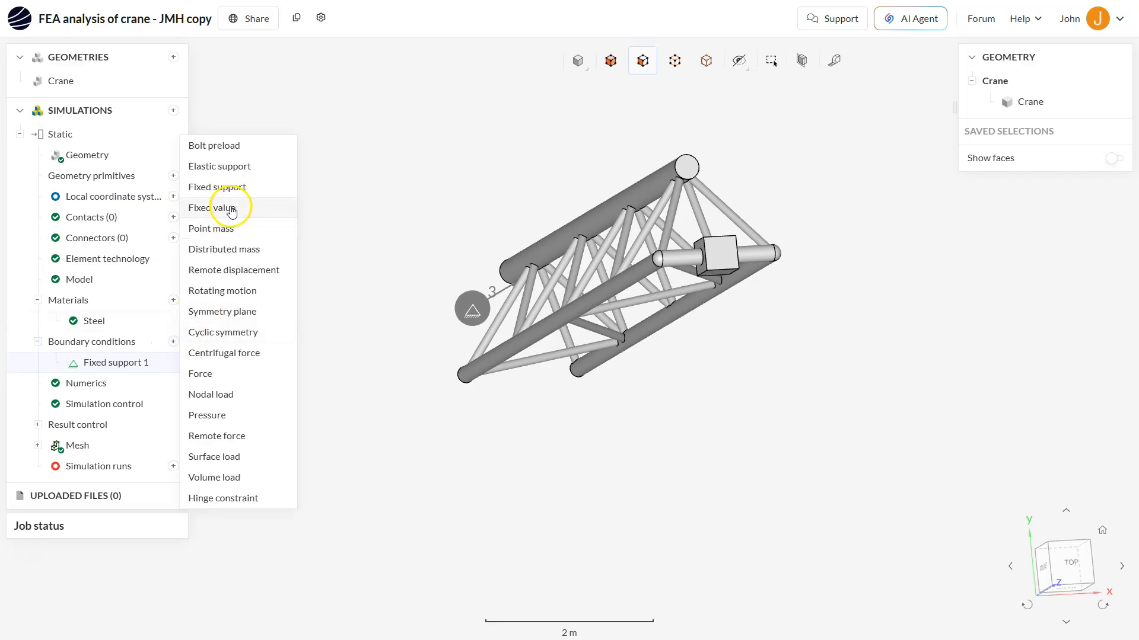
{"action": "left_click", "coordinate": [201, 373]}
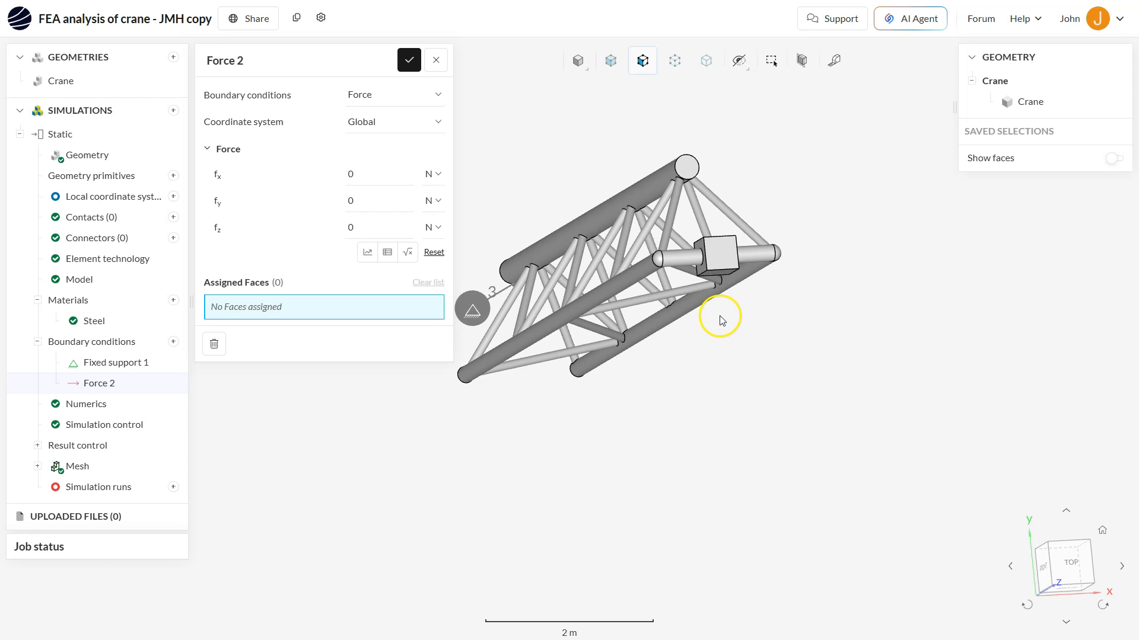
Assign the bottom face of the box to Force 2, set fy to -1e5 N and save
{"action": "left_click_drag", "start_coordinate": [711, 326], "coordinate": [710, 285]}
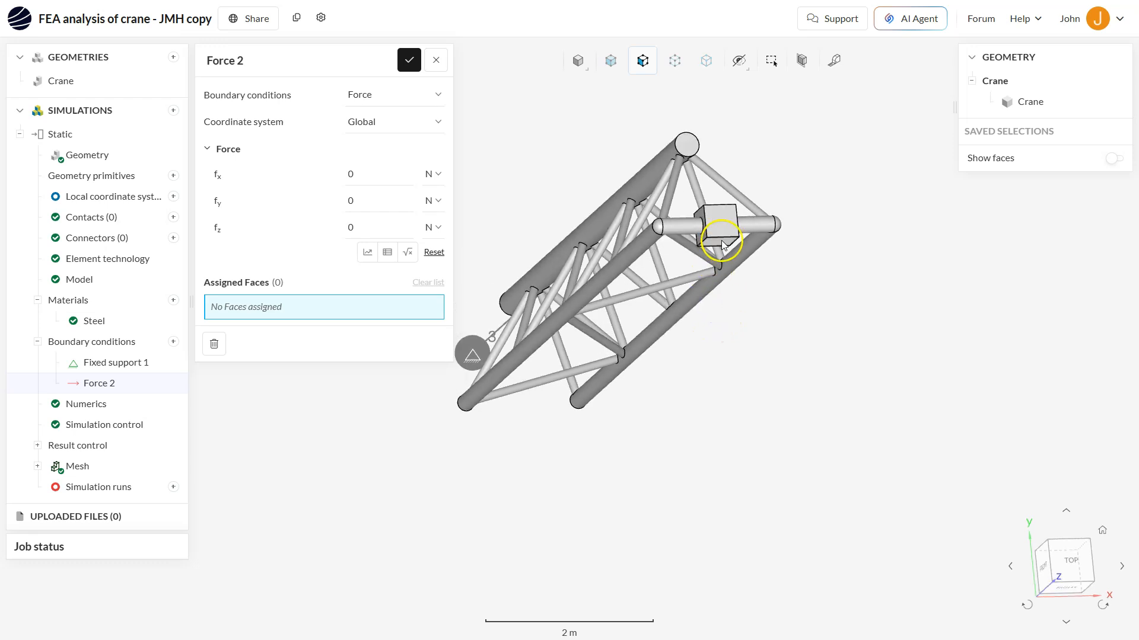
{"action": "left_click", "coordinate": [721, 240]}
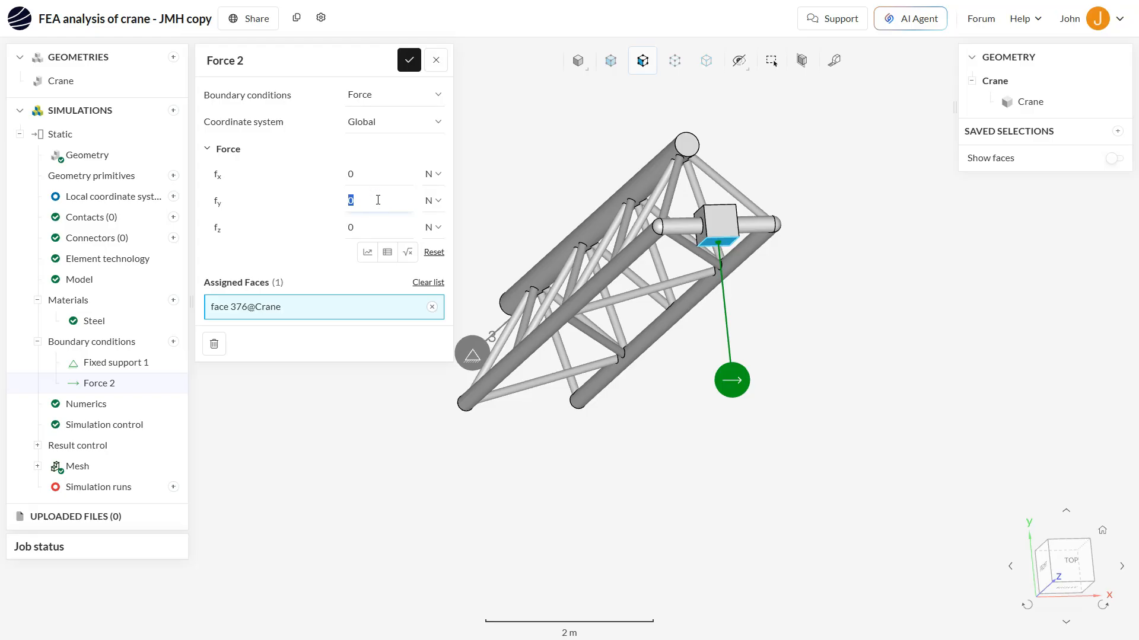
{"action": "type", "text": "1e+5"}
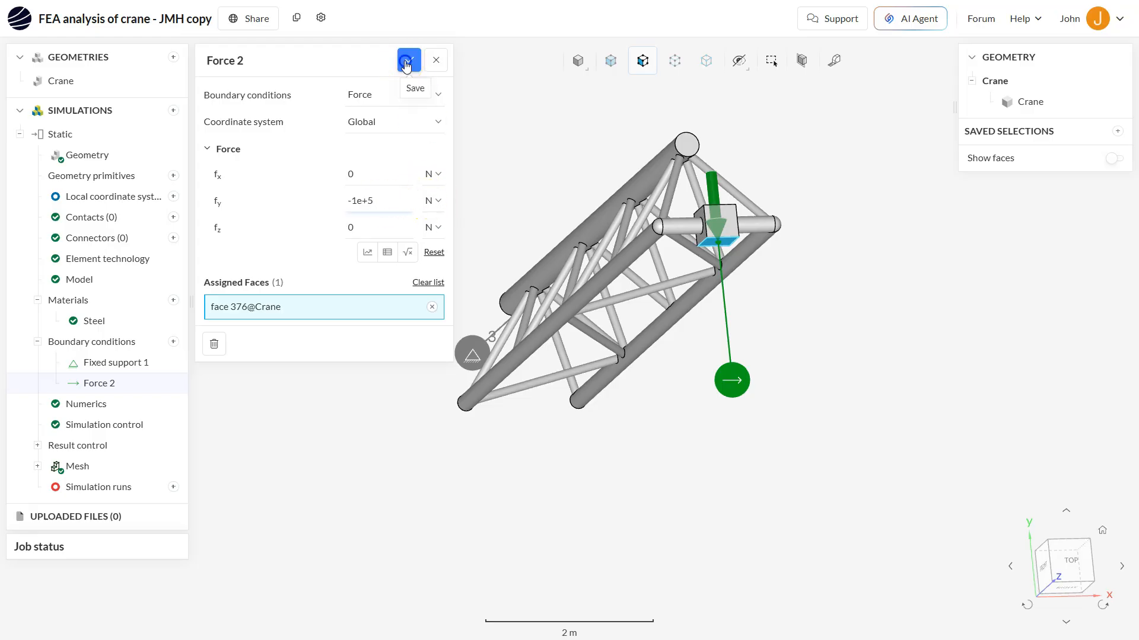
{"action": "left_click", "coordinate": [409, 60]}
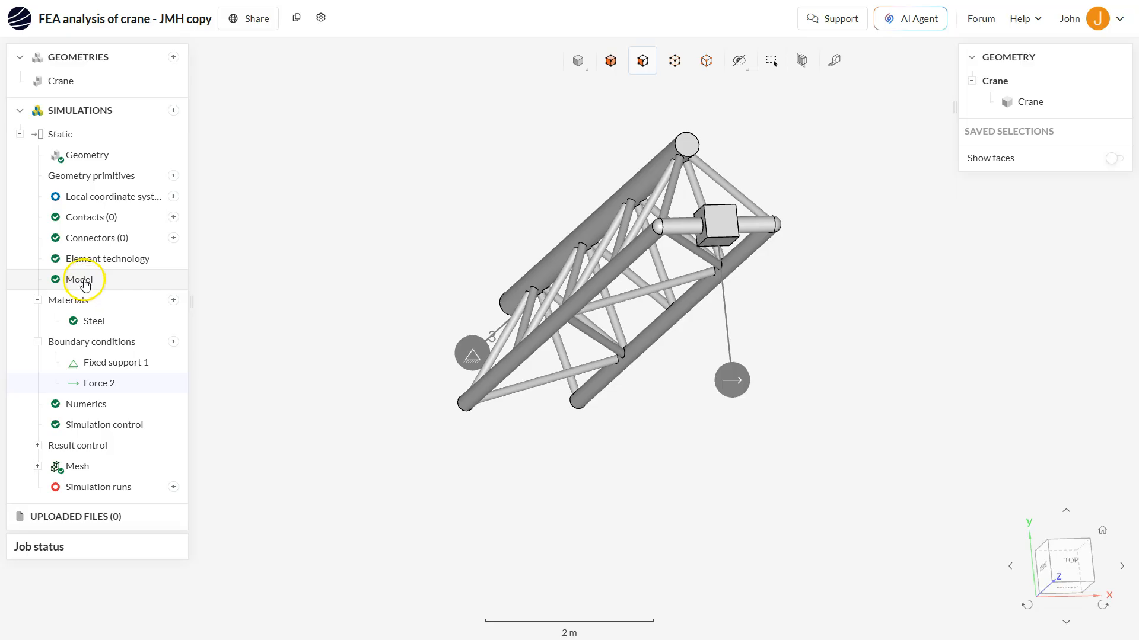
Open the Mesh settings and inspect the generated mesh on the truss members up close
{"action": "left_click_drag", "start_coordinate": [693, 380], "coordinate": [751, 474]}
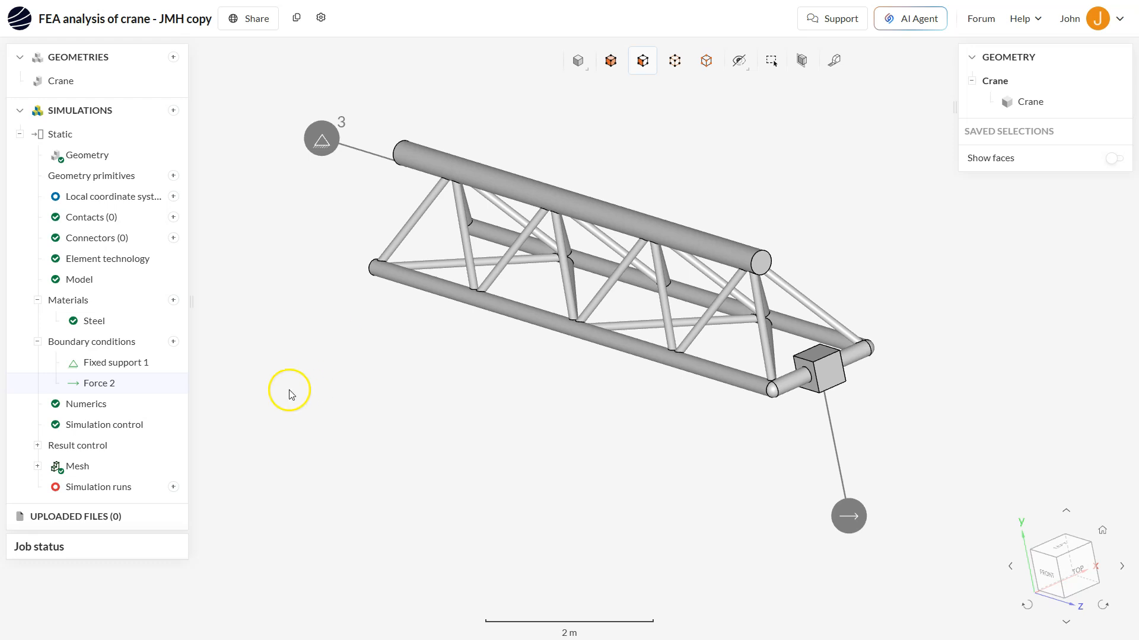
{"action": "left_click", "coordinate": [123, 468]}
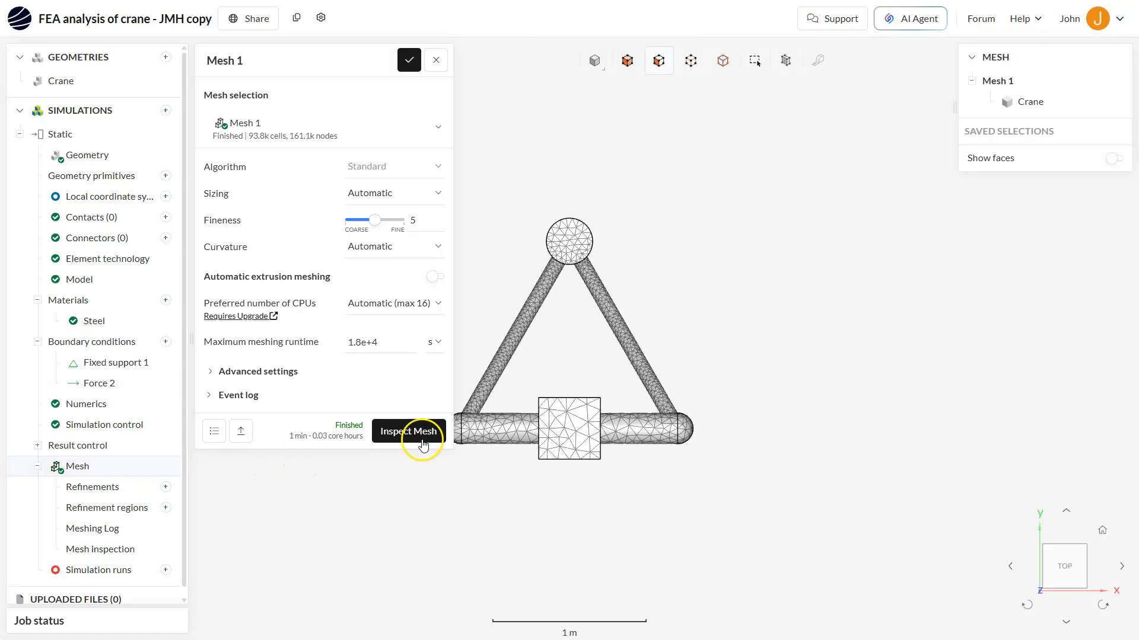
{"action": "left_click_drag", "start_coordinate": [553, 352], "coordinate": [686, 356]}
{"action": "scroll", "coordinate": [663, 332], "scroll_direction": "up", "scroll_amount": 2}
{"action": "scroll", "coordinate": [663, 332], "scroll_direction": "down", "scroll_amount": 2}
{"action": "right_click_drag", "start_coordinate": [649, 314], "coordinate": [694, 319]}
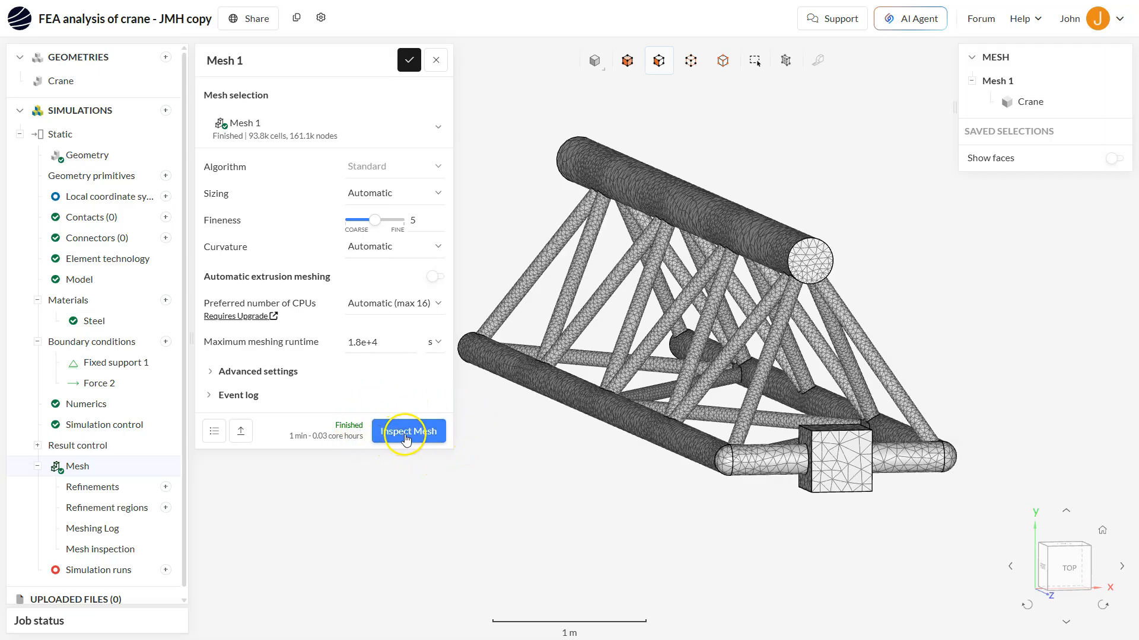
{"action": "scroll", "coordinate": [619, 416], "scroll_direction": "down", "scroll_amount": 5}
{"action": "scroll", "coordinate": [622, 418], "scroll_direction": "up", "scroll_amount": 4}
{"action": "scroll", "coordinate": [621, 418], "scroll_direction": "up", "scroll_amount": 8}
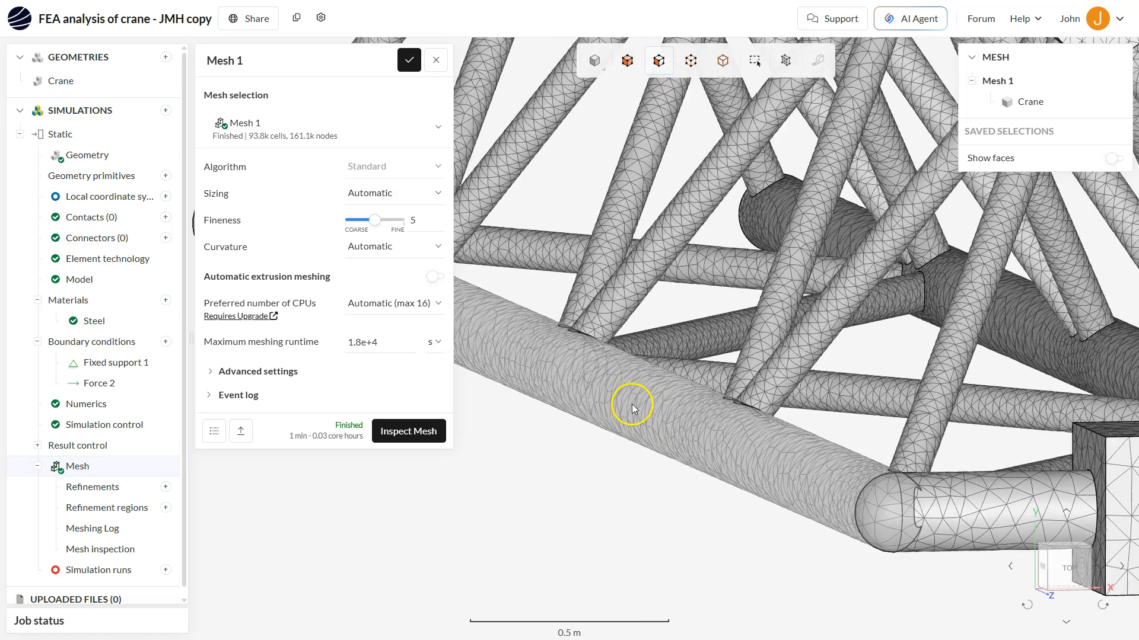
{"action": "scroll", "coordinate": [632, 408], "scroll_direction": "up", "scroll_amount": 4}
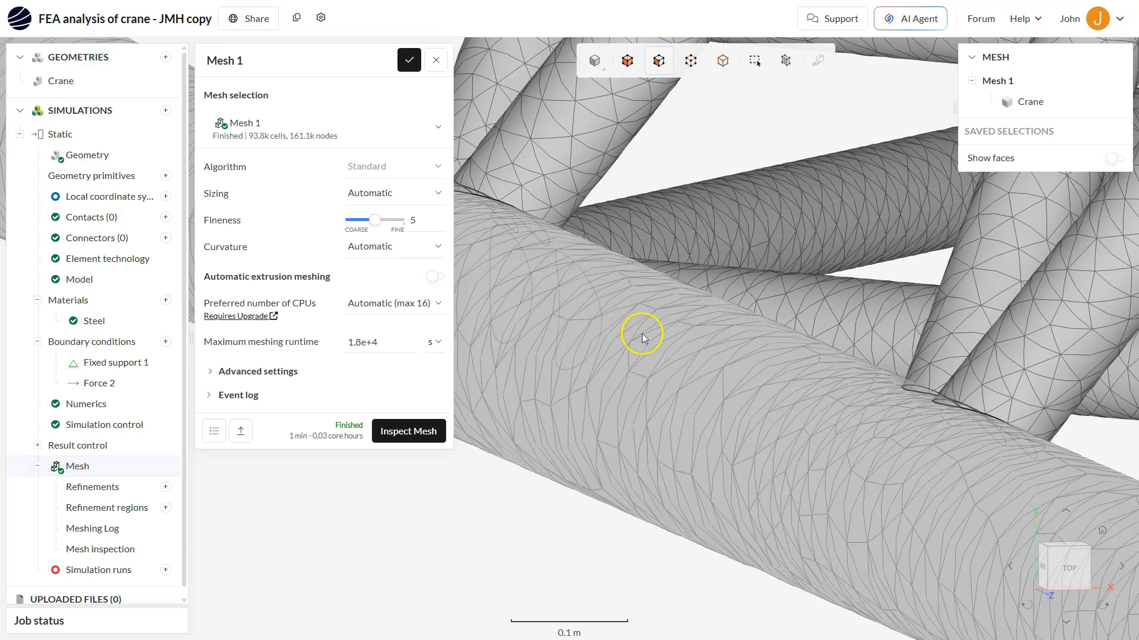
{"action": "scroll", "coordinate": [677, 349], "scroll_direction": "down", "scroll_amount": 9}
{"action": "scroll", "coordinate": [677, 349], "scroll_direction": "down", "scroll_amount": 5}
{"action": "right_click_drag", "start_coordinate": [735, 261], "coordinate": [732, 298]}
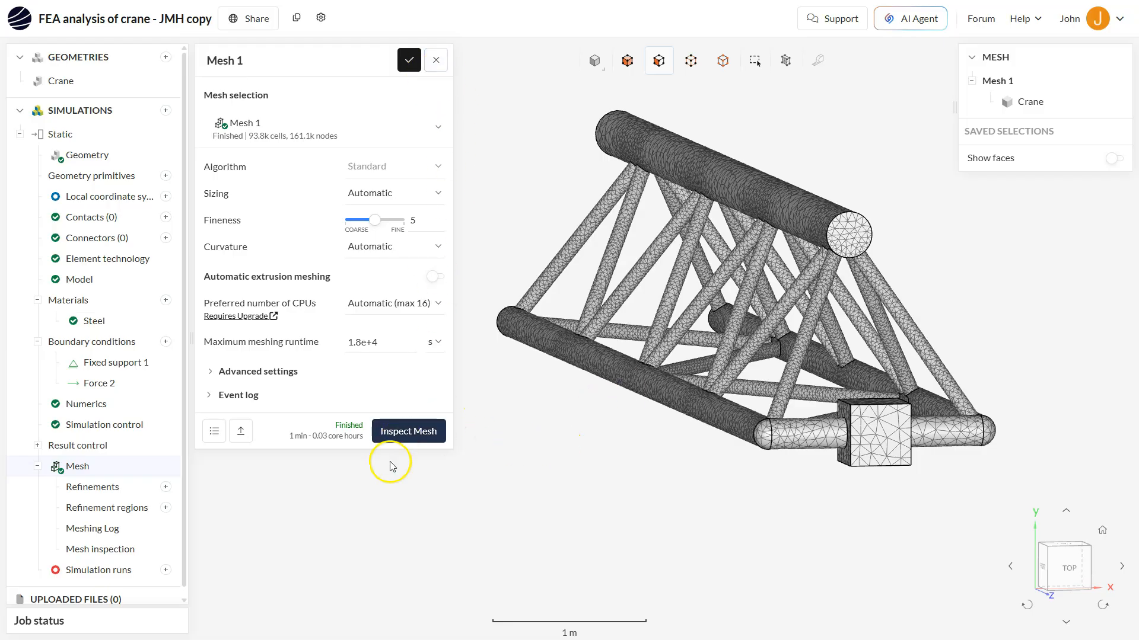
{"action": "left_click", "coordinate": [409, 59]}
Create a new simulation run named Run 1 and start it
{"action": "scroll", "coordinate": [128, 436], "scroll_direction": "down", "scroll_amount": 1}
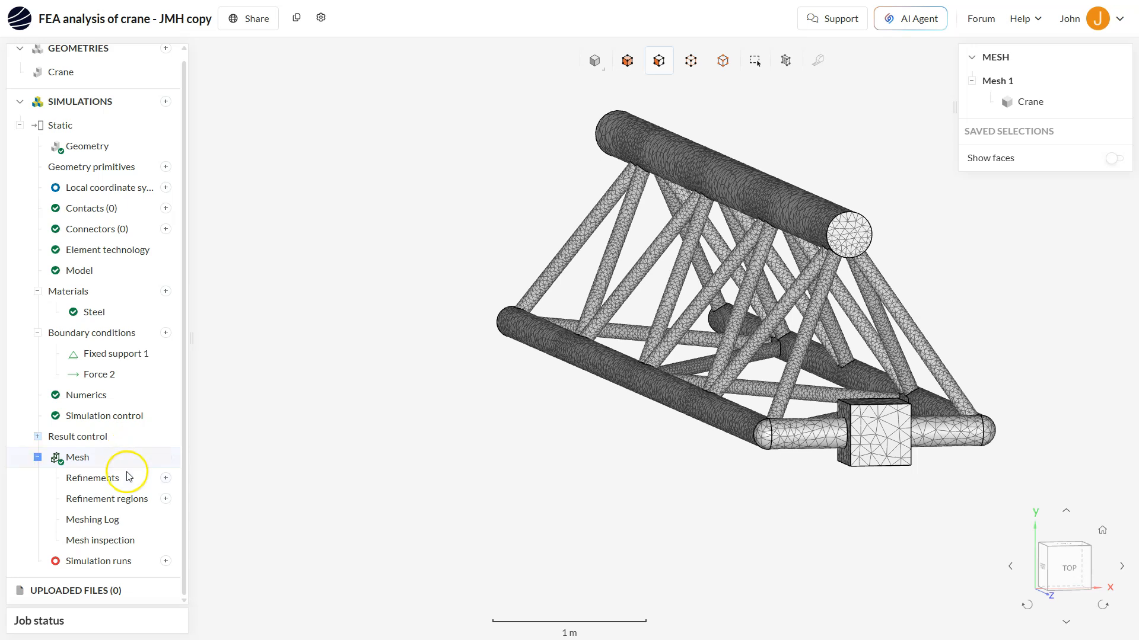
{"action": "right_click_drag", "start_coordinate": [682, 300], "coordinate": [608, 298]}
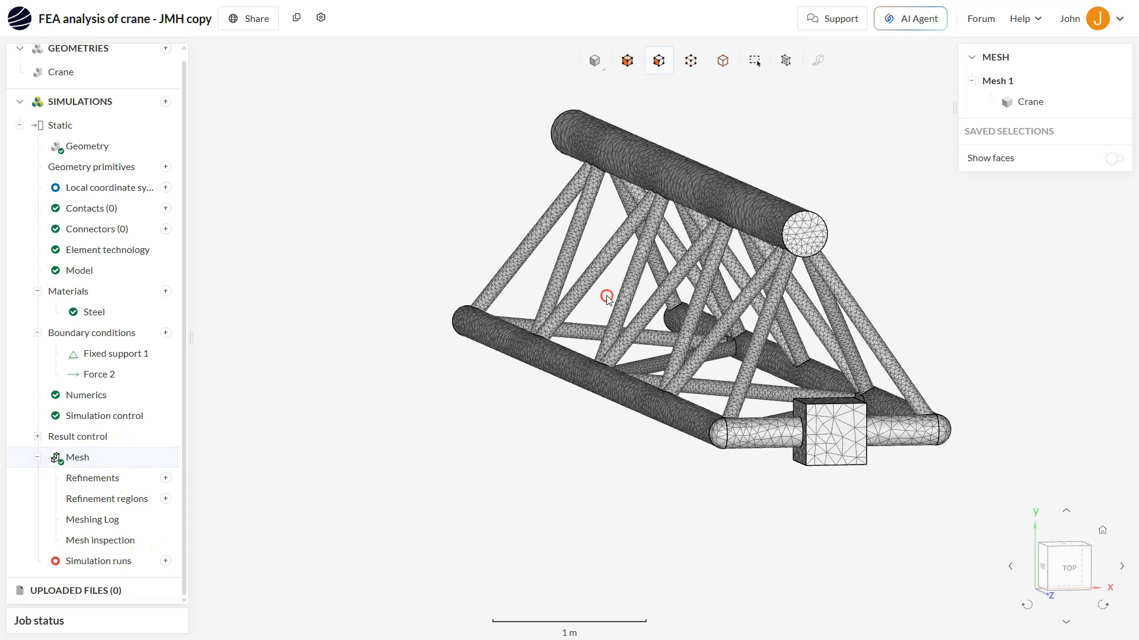
{"action": "left_click", "coordinate": [166, 561]}
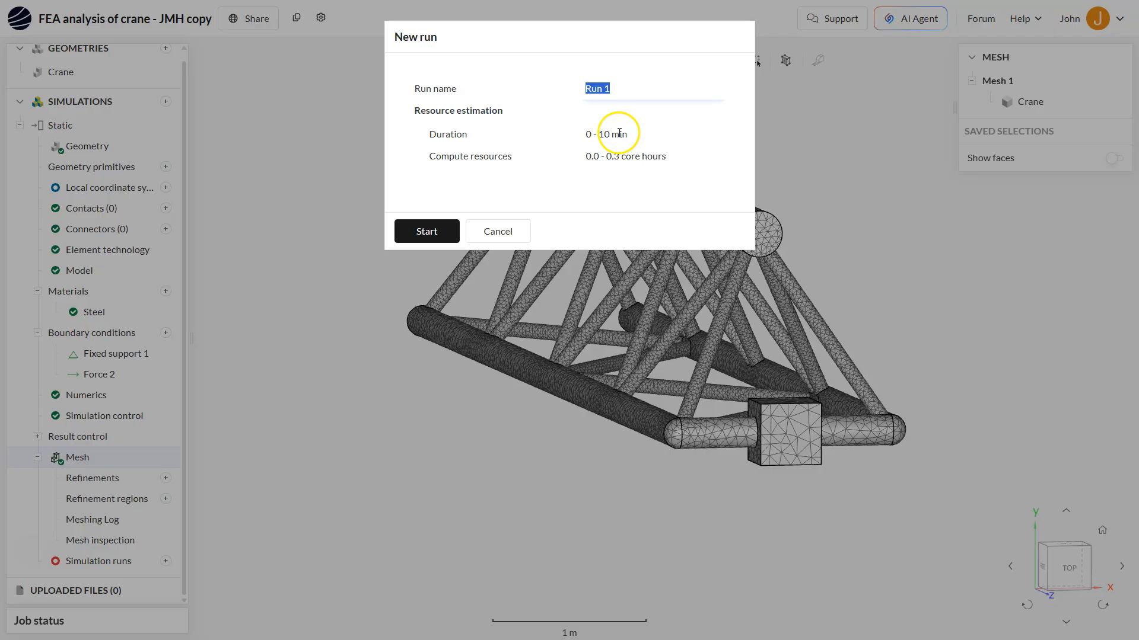
{"action": "left_click", "coordinate": [435, 237]}
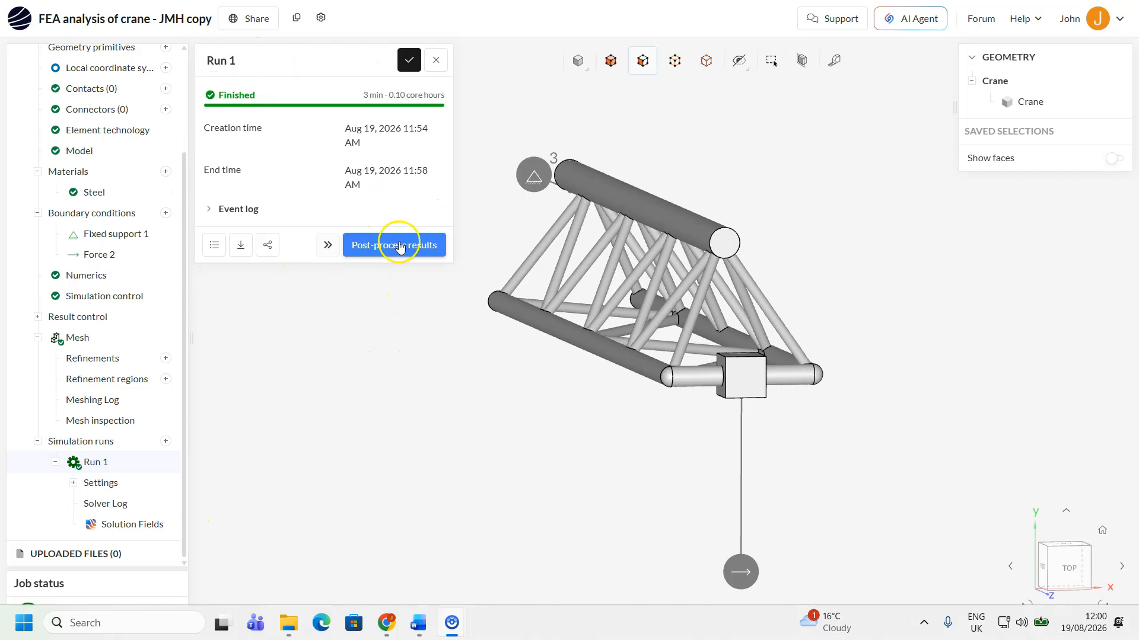
Open the run's Solution Fields in the post-processor and view the stress results on the truss
{"action": "left_click", "coordinate": [137, 527]}
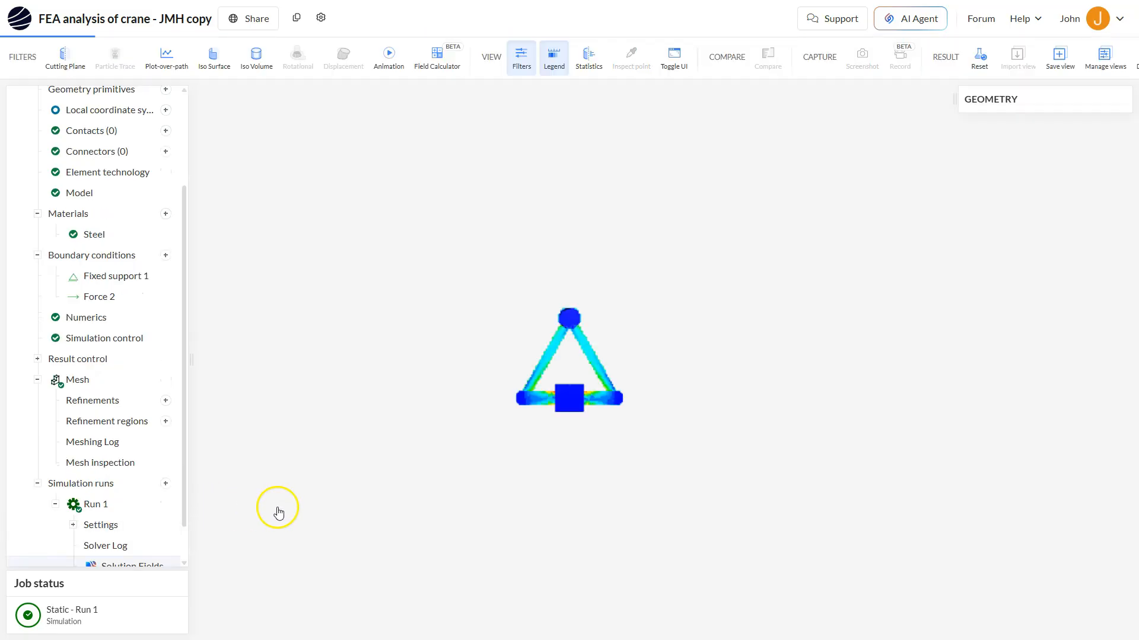
{"action": "scroll", "coordinate": [528, 430], "scroll_direction": "up", "scroll_amount": 1}
{"action": "scroll", "coordinate": [530, 430], "scroll_direction": "down", "scroll_amount": 2}
{"action": "scroll", "coordinate": [530, 427], "scroll_direction": "down", "scroll_amount": 1}
{"action": "left_click_drag", "start_coordinate": [529, 427], "coordinate": [549, 433]}
{"action": "right_click_drag", "start_coordinate": [522, 428], "coordinate": [564, 439]}
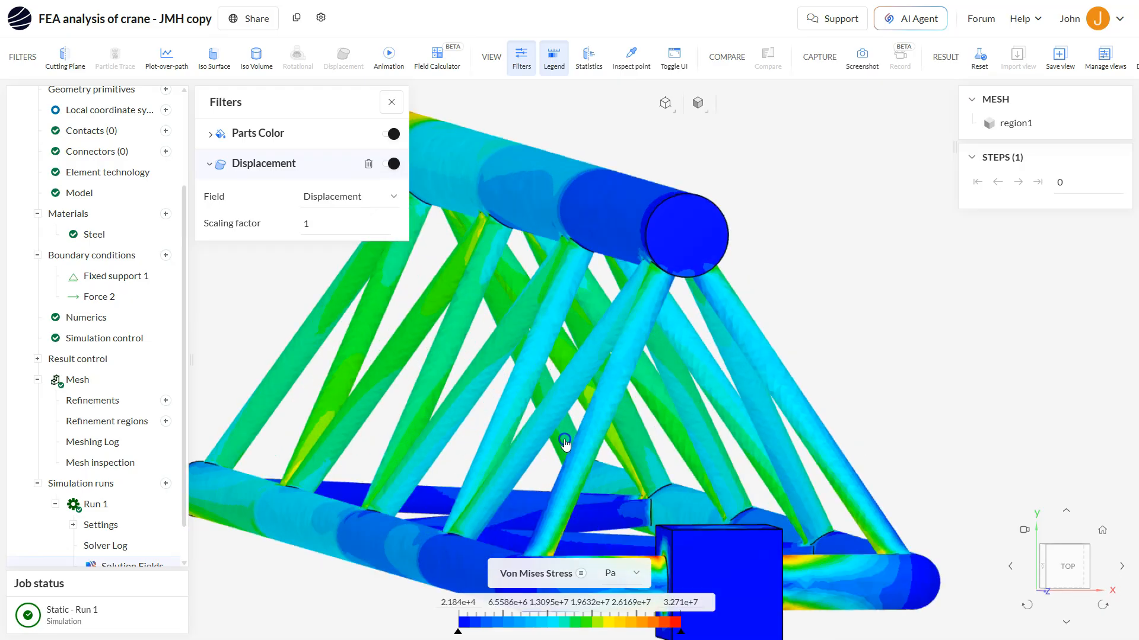
{"action": "scroll", "coordinate": [563, 444], "scroll_direction": "down", "scroll_amount": 3}
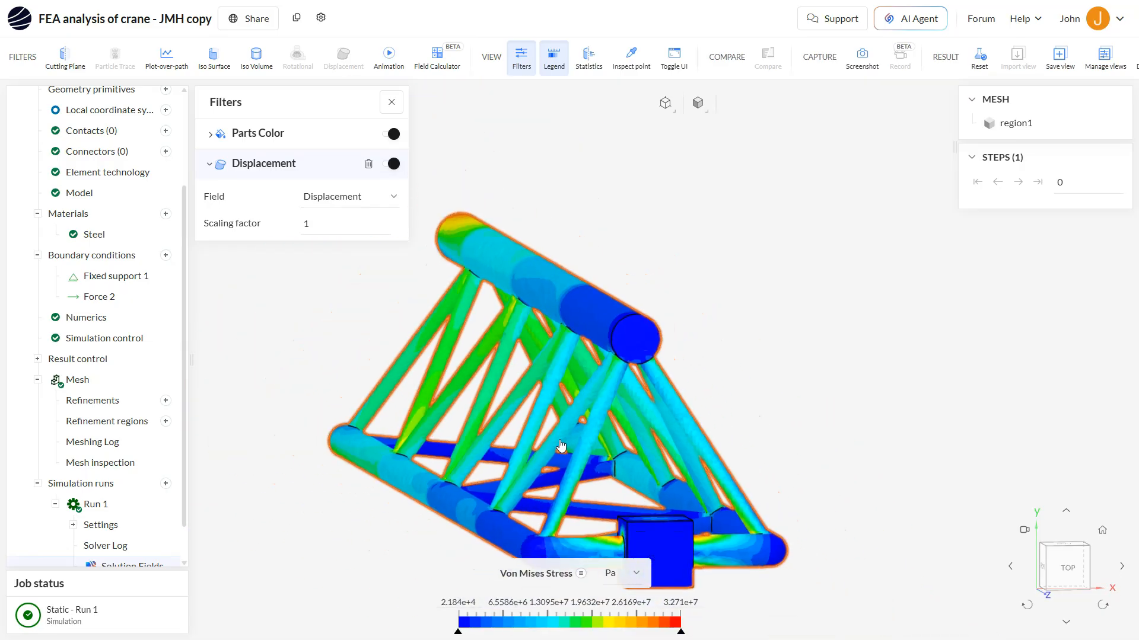
{"action": "right_click_drag", "start_coordinate": [571, 438], "coordinate": [659, 384]}
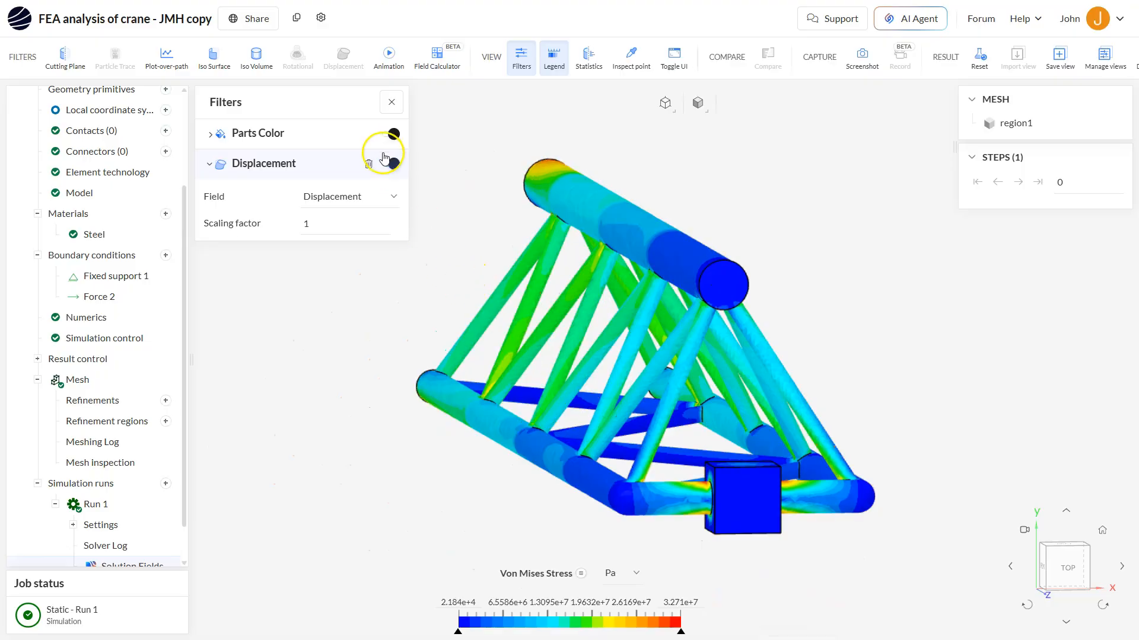
Expand the Parts Color filter and examine the Von Mises Stress distribution around the whole truss
{"action": "left_click", "coordinate": [210, 137]}
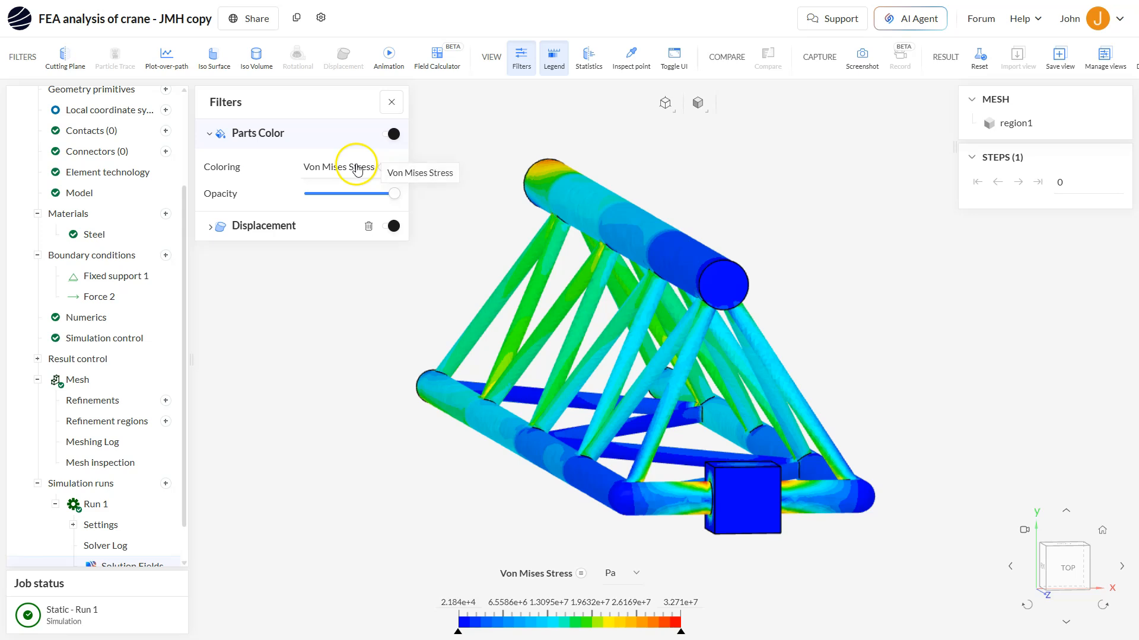
{"action": "left_click_drag", "start_coordinate": [600, 318], "coordinate": [629, 324]}
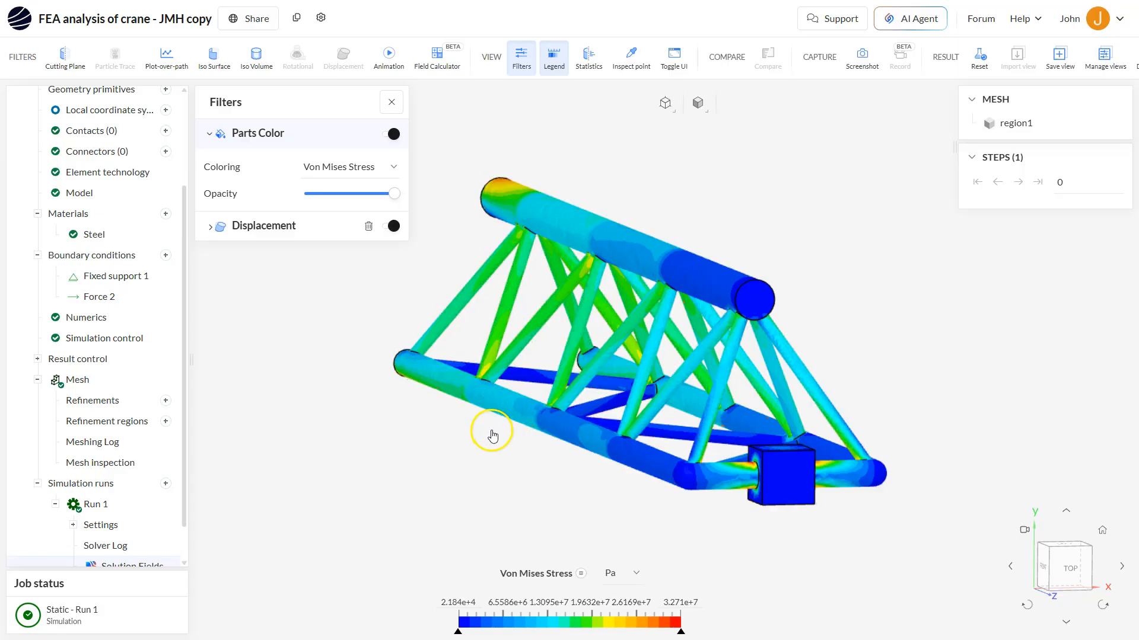
{"action": "left_click_drag", "start_coordinate": [492, 436], "coordinate": [545, 449]}
{"action": "scroll", "coordinate": [546, 449], "scroll_direction": "down", "scroll_amount": 3}
{"action": "right_click_drag", "start_coordinate": [641, 449], "coordinate": [714, 399]}
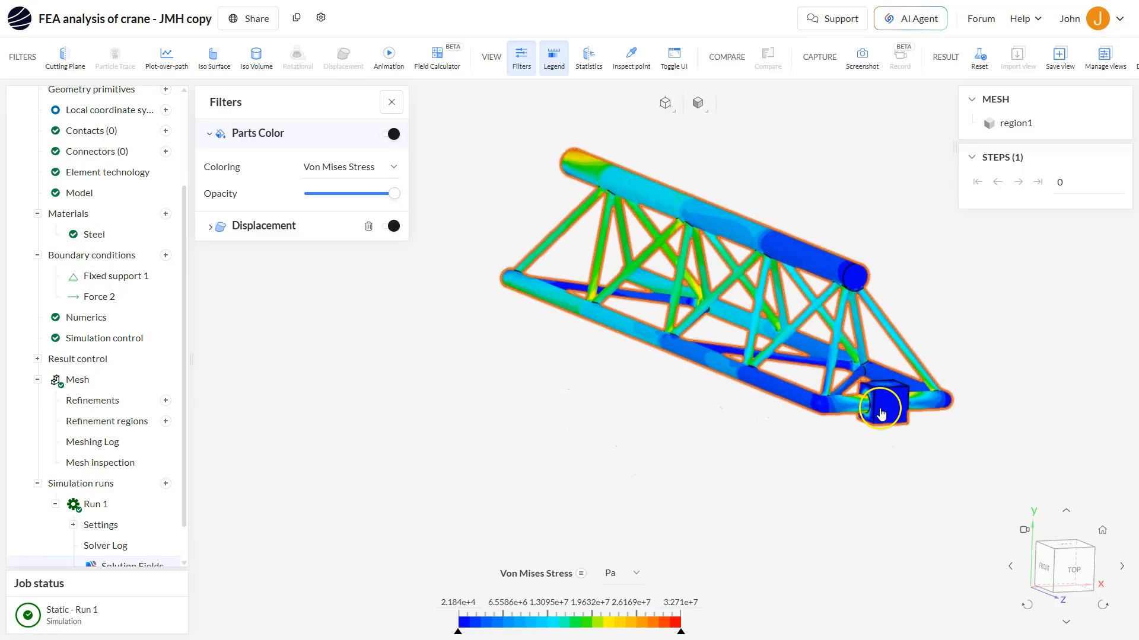
{"action": "scroll", "coordinate": [868, 411], "scroll_direction": "up", "scroll_amount": 5}
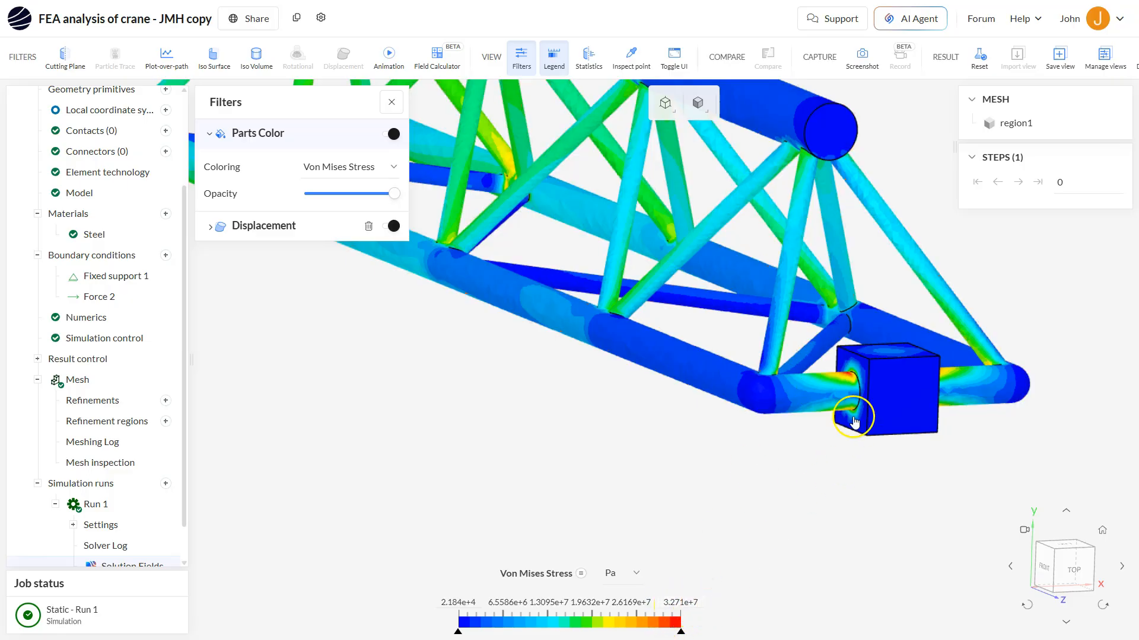
{"action": "scroll", "coordinate": [624, 347], "scroll_direction": "down", "scroll_amount": 5}
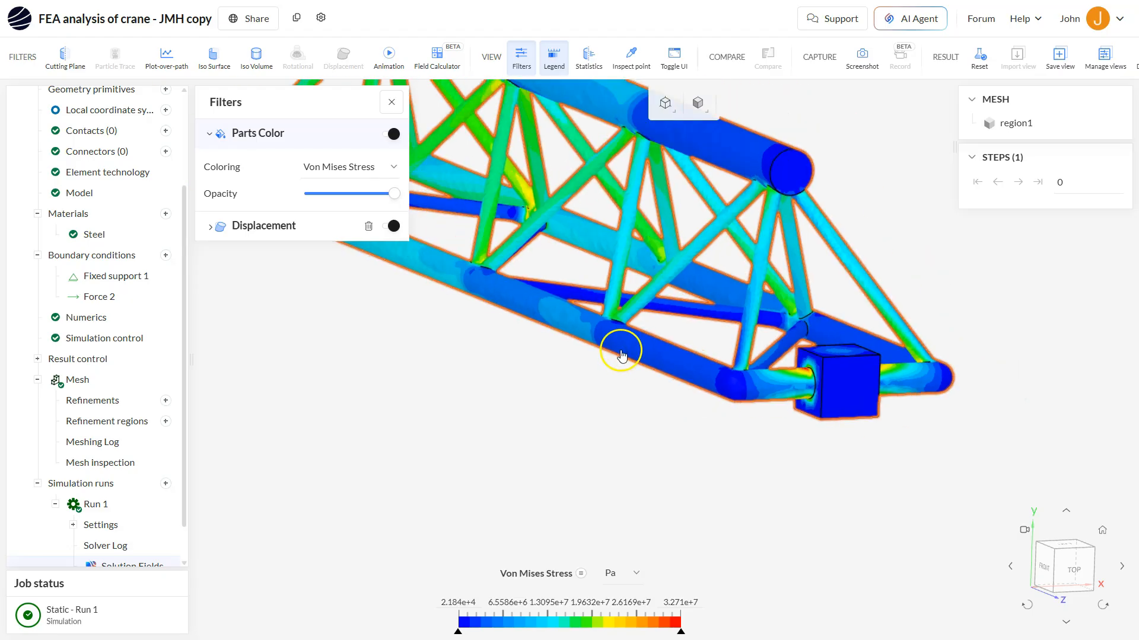
{"action": "left_click_drag", "start_coordinate": [548, 354], "coordinate": [1028, 357]}
{"action": "left_click_drag", "start_coordinate": [466, 332], "coordinate": [509, 333]}
{"action": "right_click_drag", "start_coordinate": [520, 299], "coordinate": [587, 291]}
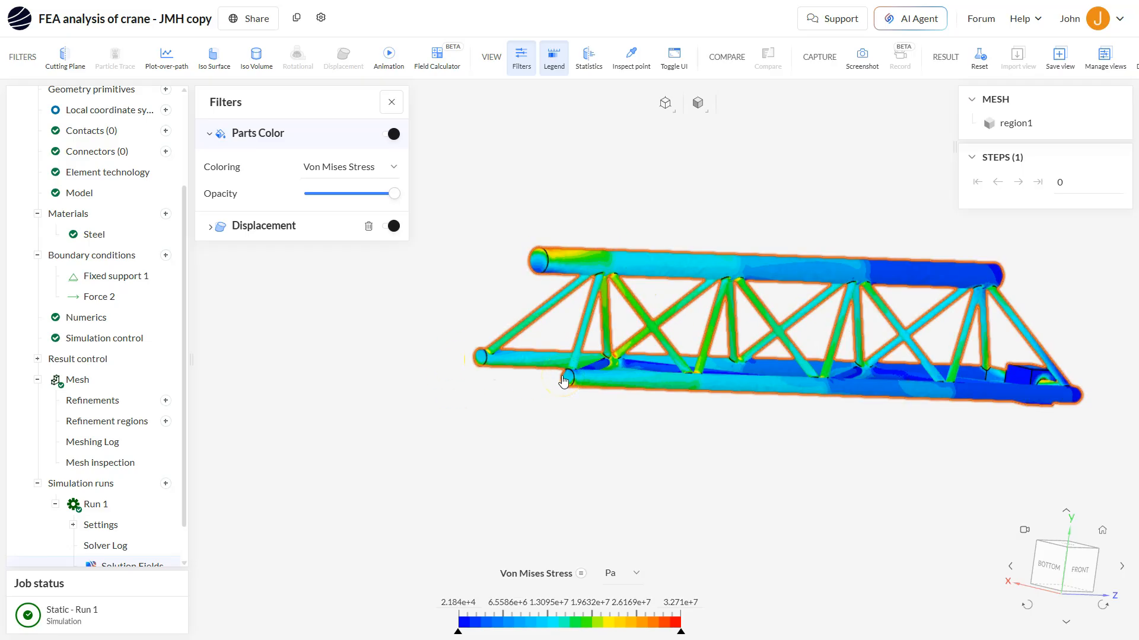
{"action": "right_click_drag", "start_coordinate": [728, 354], "coordinate": [677, 355]}
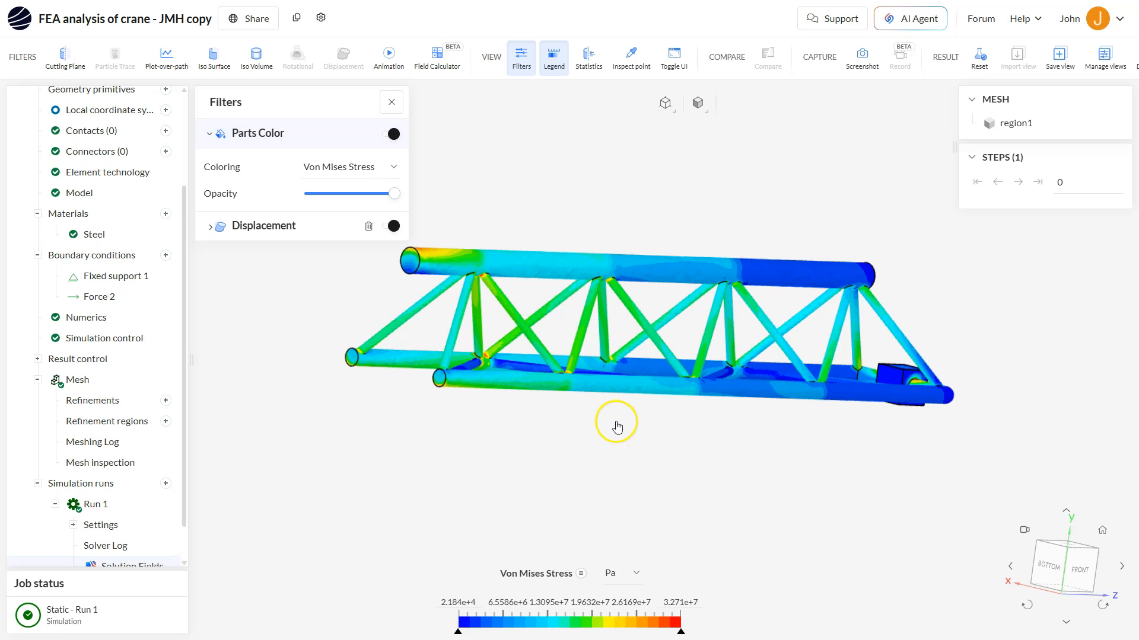
{"action": "right_click_drag", "start_coordinate": [558, 339], "coordinate": [602, 330]}
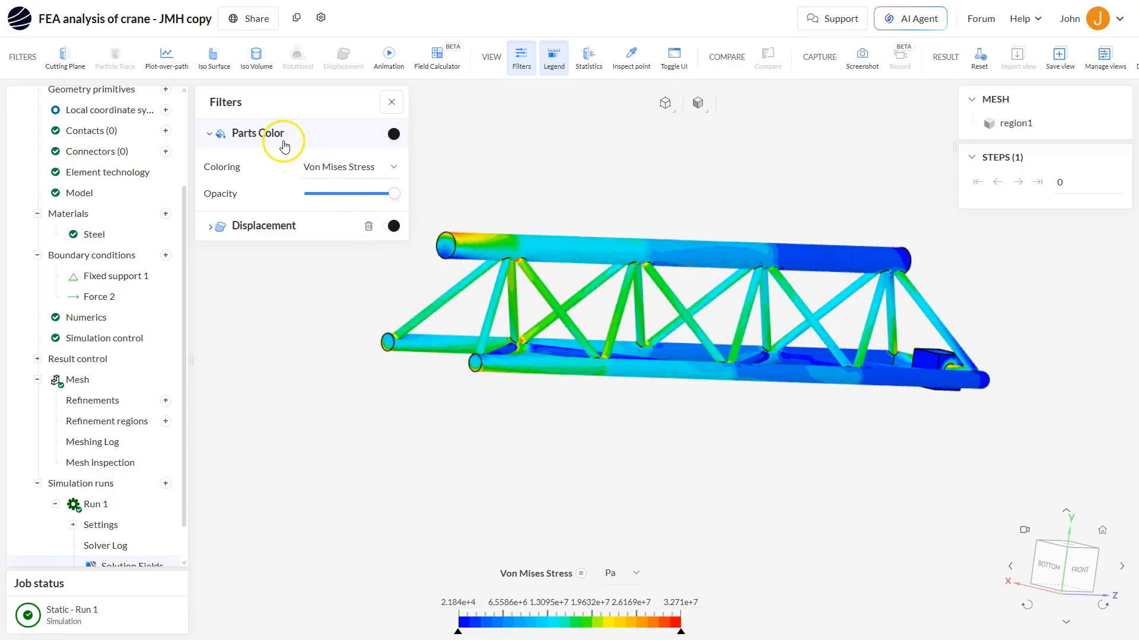
{"action": "left_click", "coordinate": [210, 135]}
{"action": "left_click", "coordinate": [216, 137]}
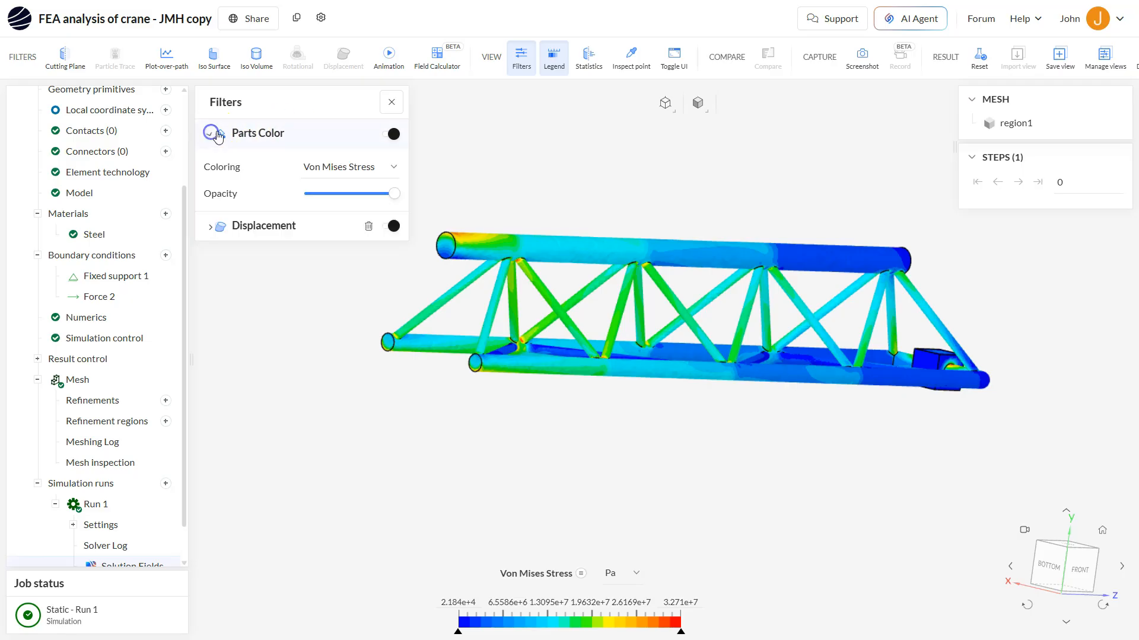
{"action": "left_click", "coordinate": [395, 167]}
{"action": "mouse_move", "coordinate": [369, 261]}
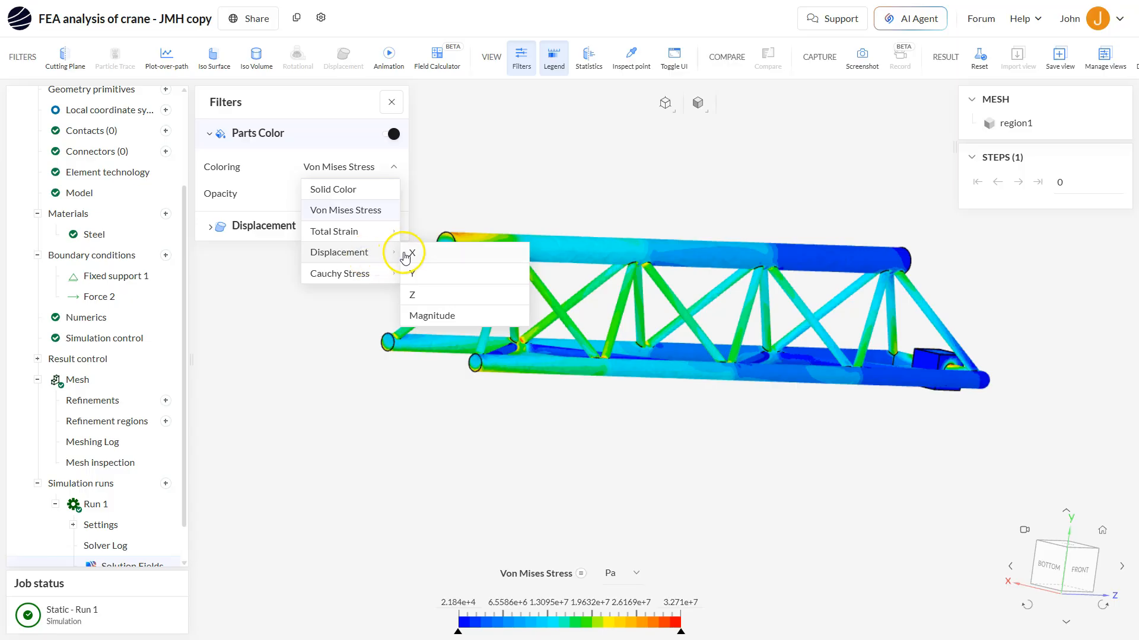
{"action": "left_click", "coordinate": [418, 273]}
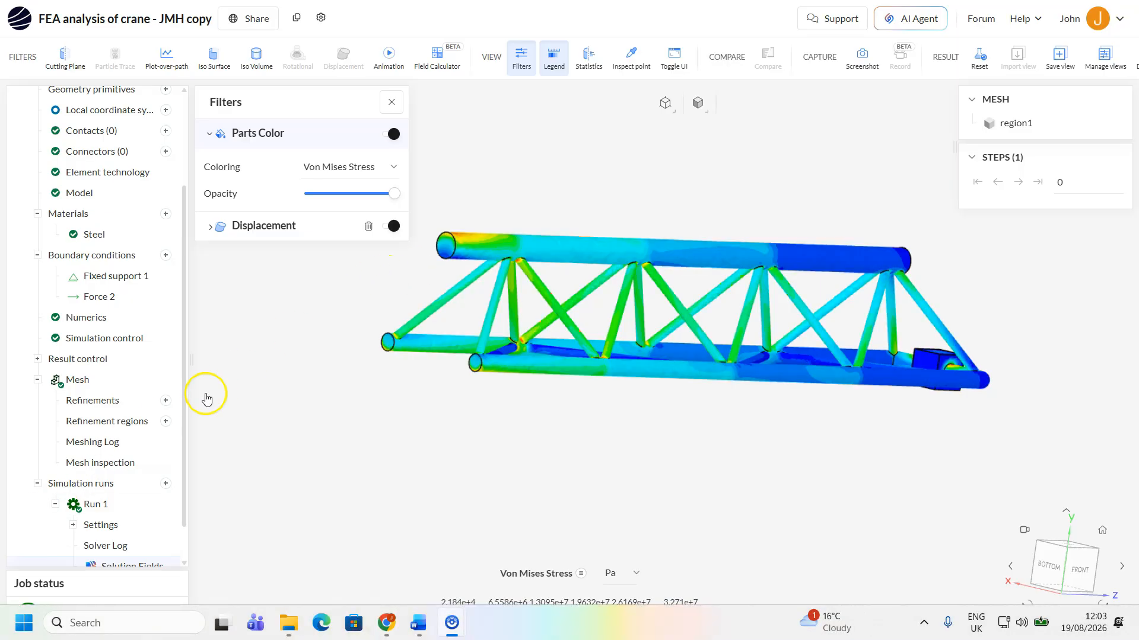
Set the Parts Color coloring to Displacement Magnitude
{"action": "left_click", "coordinate": [393, 169]}
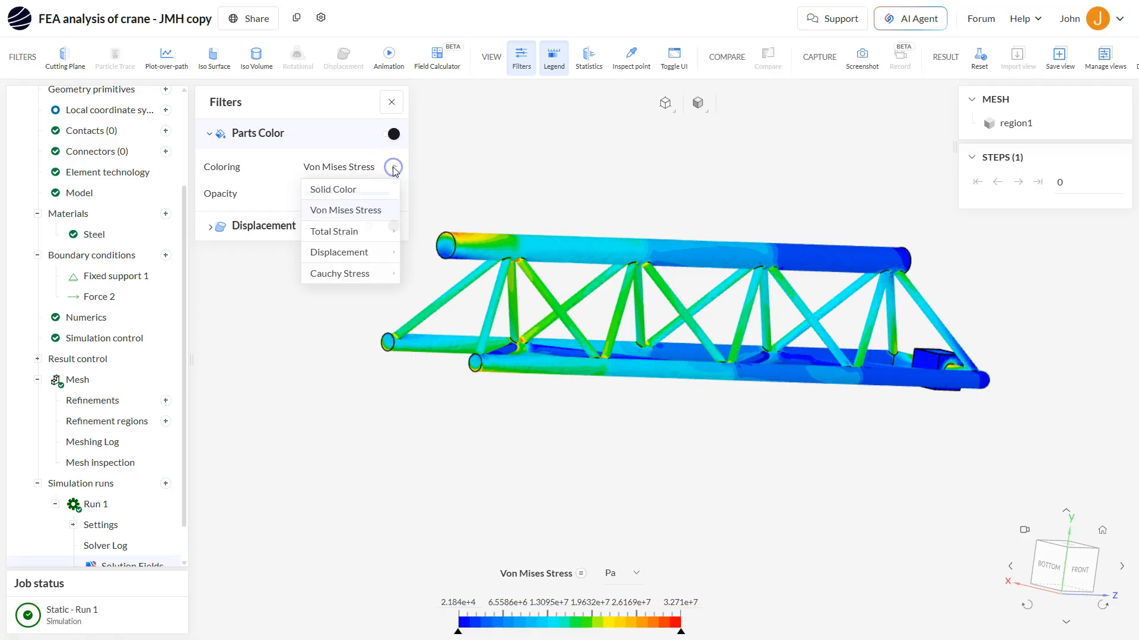
{"action": "left_click", "coordinate": [358, 254]}
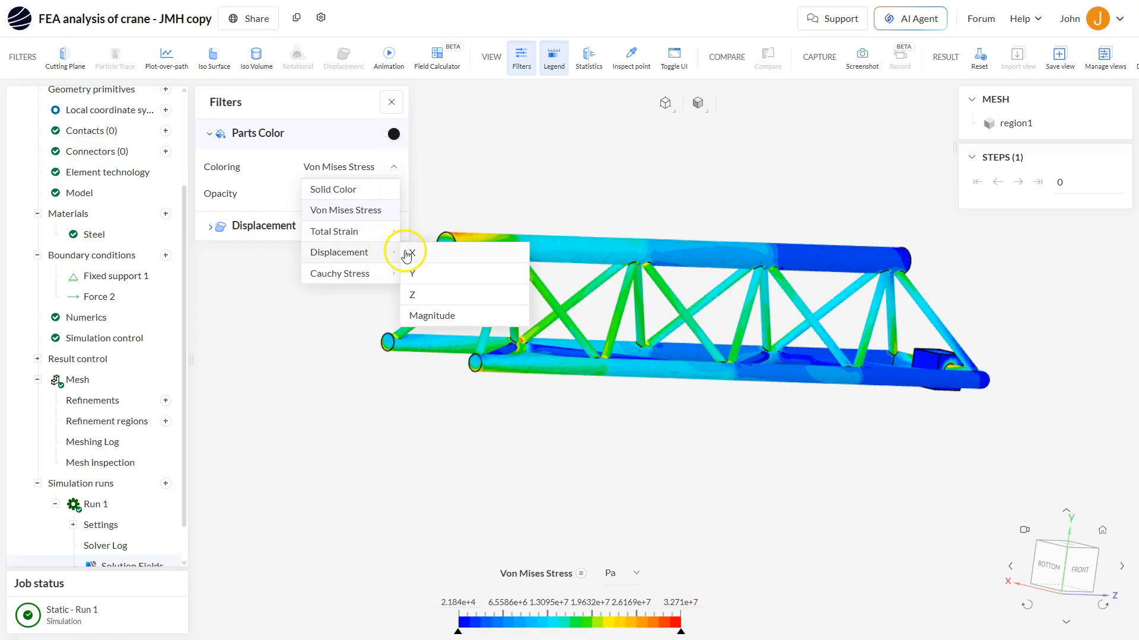
{"action": "left_click", "coordinate": [420, 316]}
{"action": "left_click", "coordinate": [388, 338]}
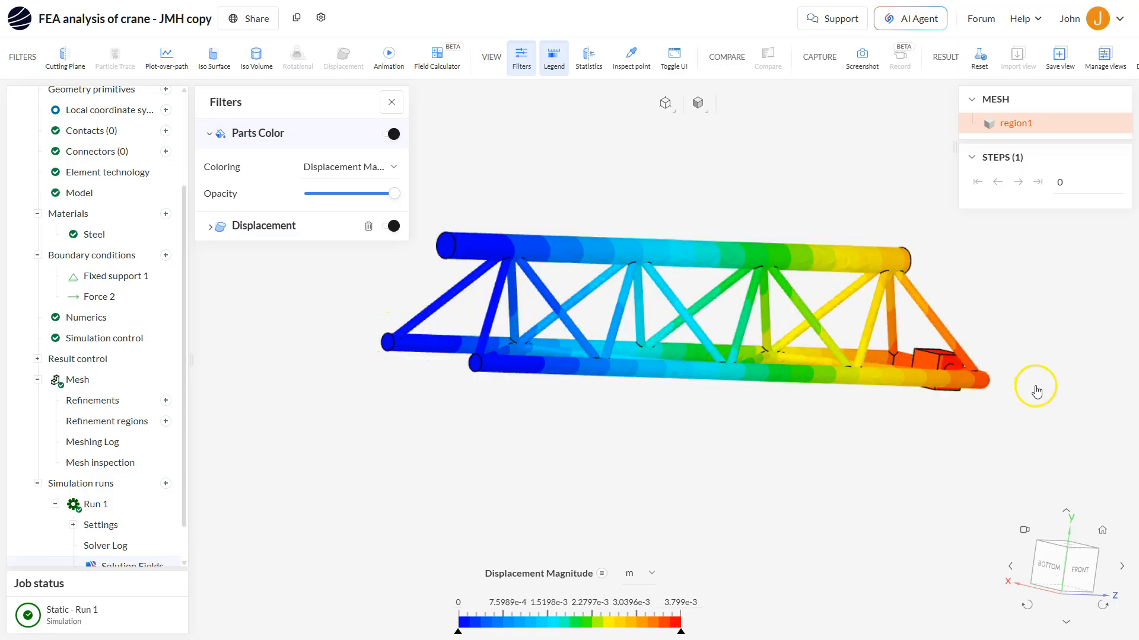
Expand the Displacement filter to check its field and scaling factor, then collapse the filter list
{"action": "left_click", "coordinate": [210, 226]}
{"action": "left_click", "coordinate": [326, 221]}
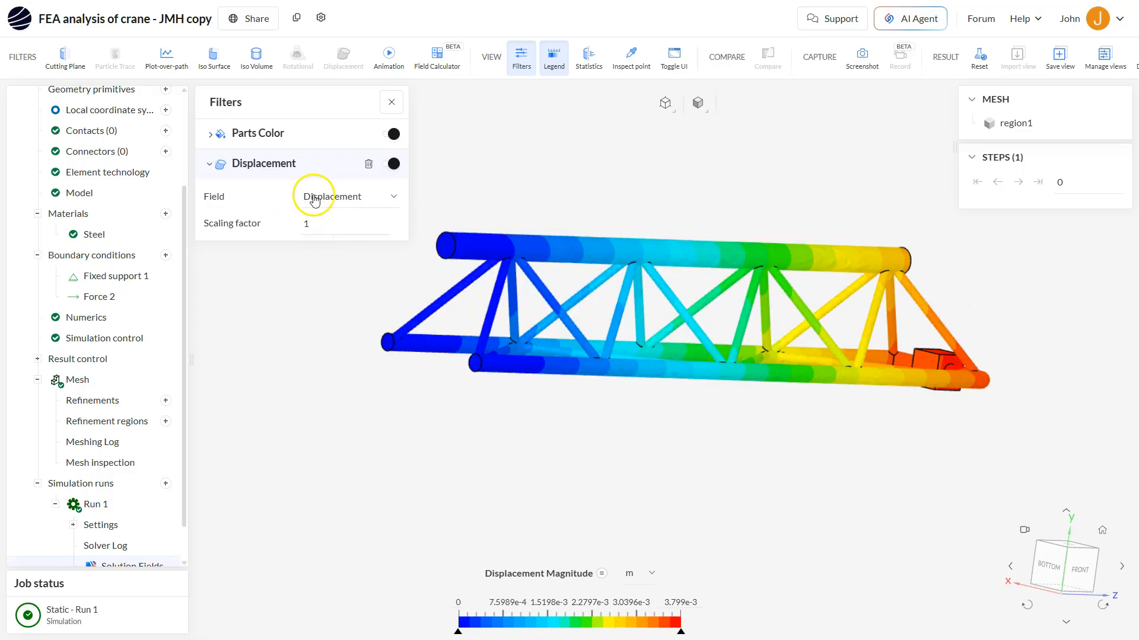
{"action": "left_click", "coordinate": [205, 165]}
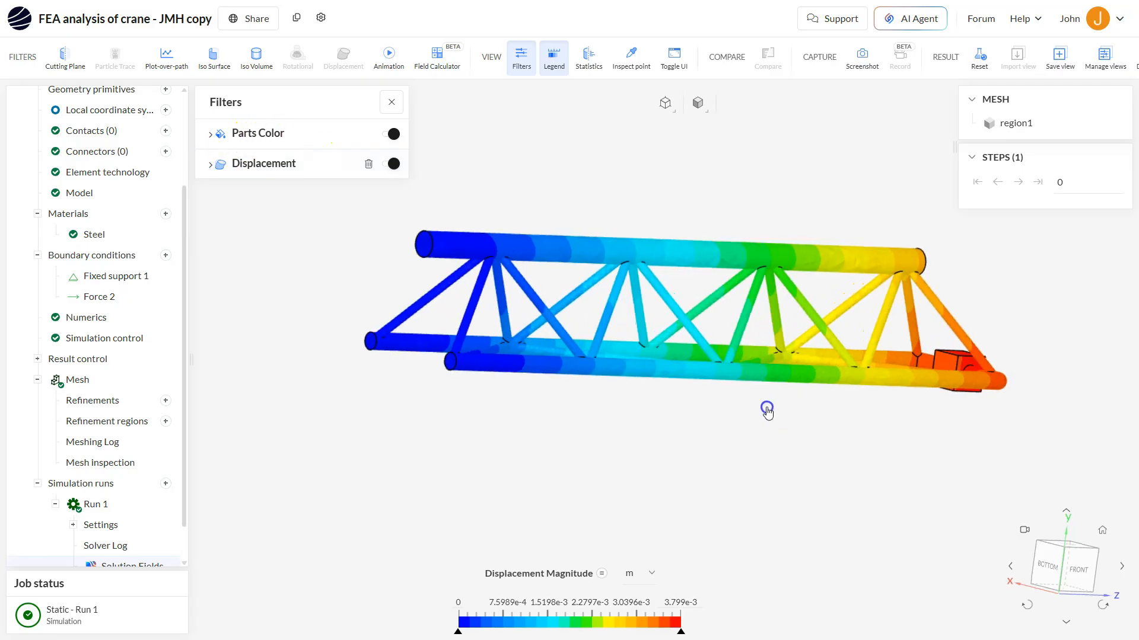
Examine the displacement magnitude distribution along the truss from different viewing angles
{"action": "left_click_drag", "start_coordinate": [747, 401], "coordinate": [679, 406]}
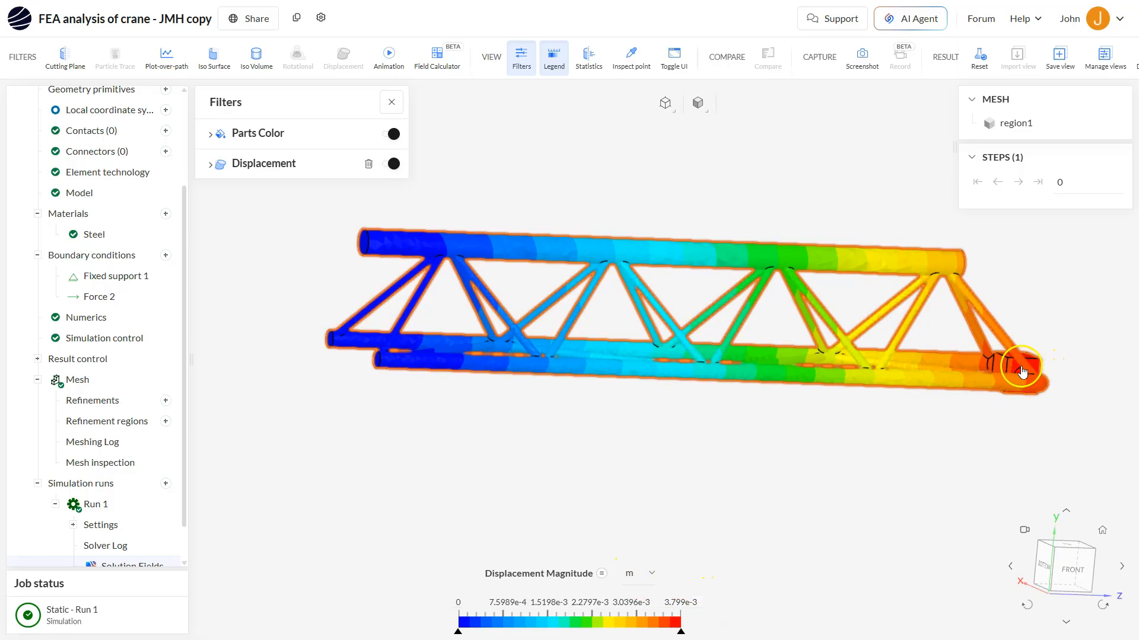
{"action": "left_click_drag", "start_coordinate": [1031, 389], "coordinate": [1012, 396]}
{"action": "left_click_drag", "start_coordinate": [906, 400], "coordinate": [1002, 355]}
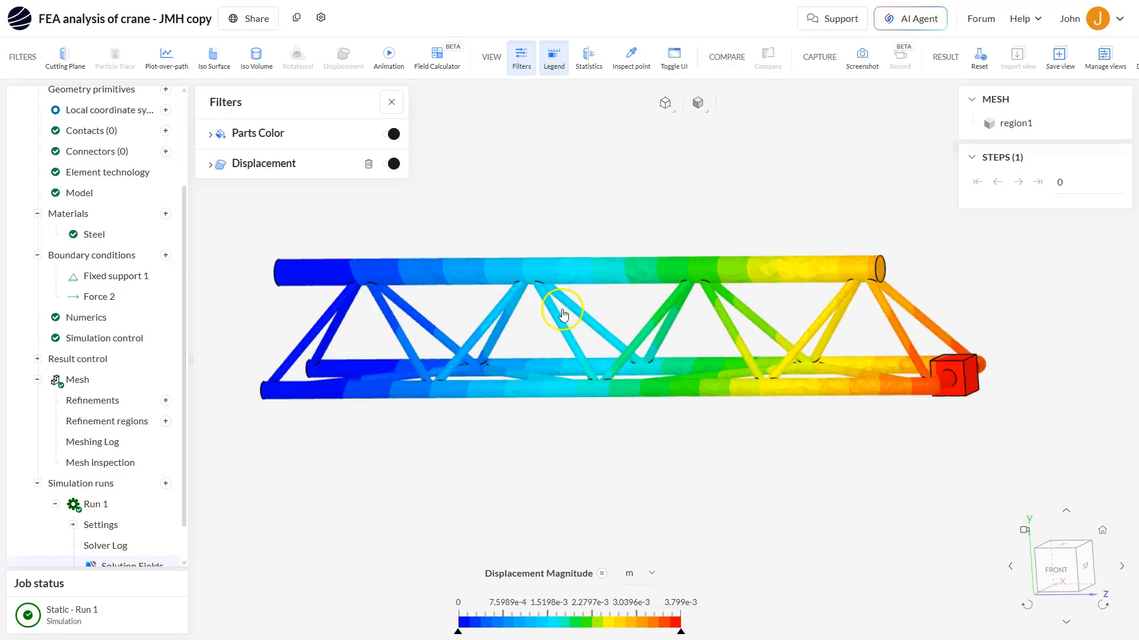
{"action": "left_click", "coordinate": [385, 379]}
{"action": "left_click", "coordinate": [460, 452]}
{"action": "left_click", "coordinate": [491, 453]}
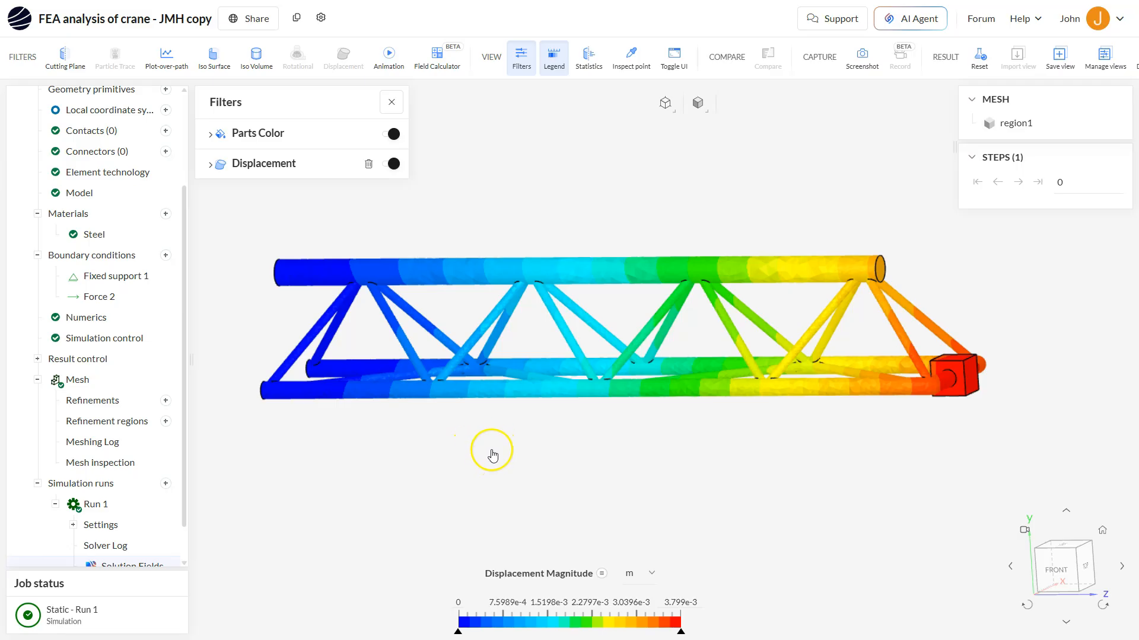